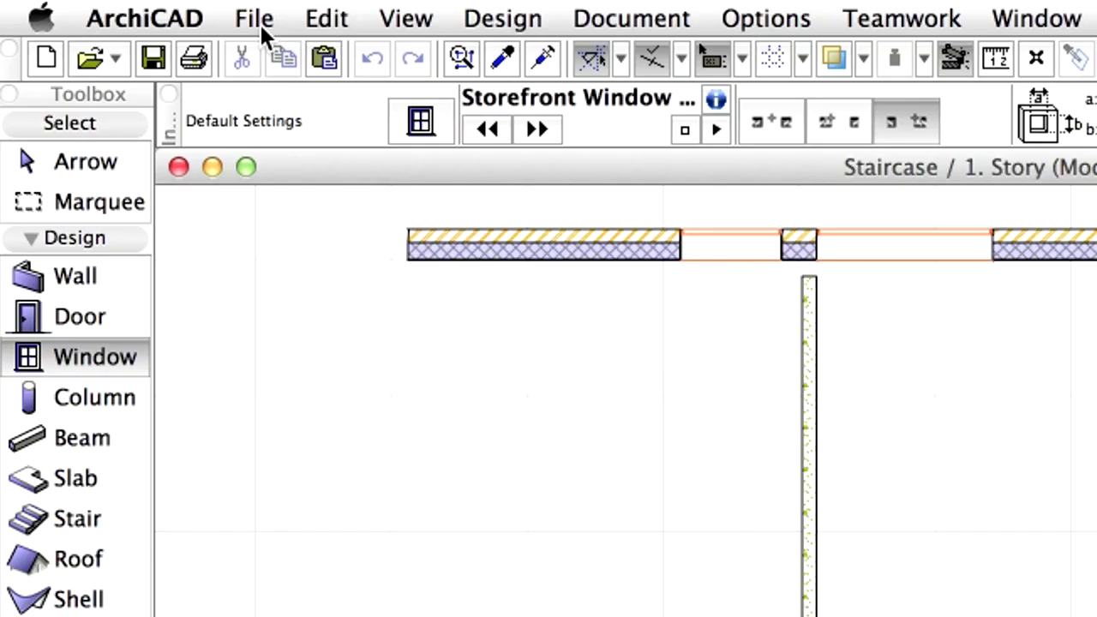
Open the Office_building_2.pln project file.
{"action": "left_click", "coordinate": [259, 21]}
{"action": "mouse_move", "coordinate": [271, 95]}
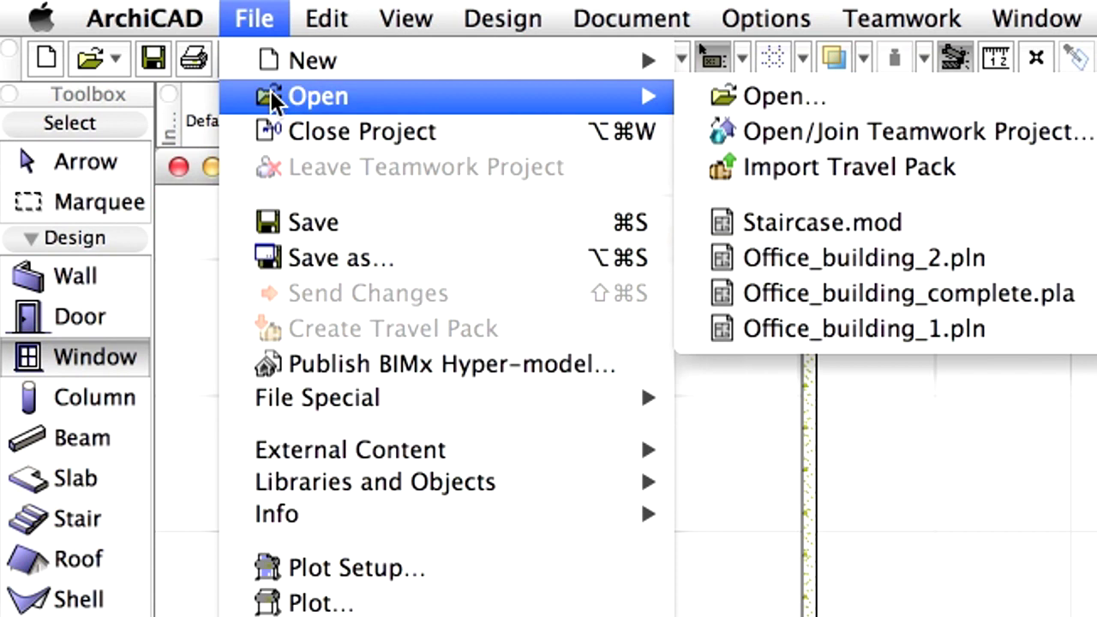
{"action": "left_click", "coordinate": [868, 105]}
{"action": "left_click", "coordinate": [766, 350]}
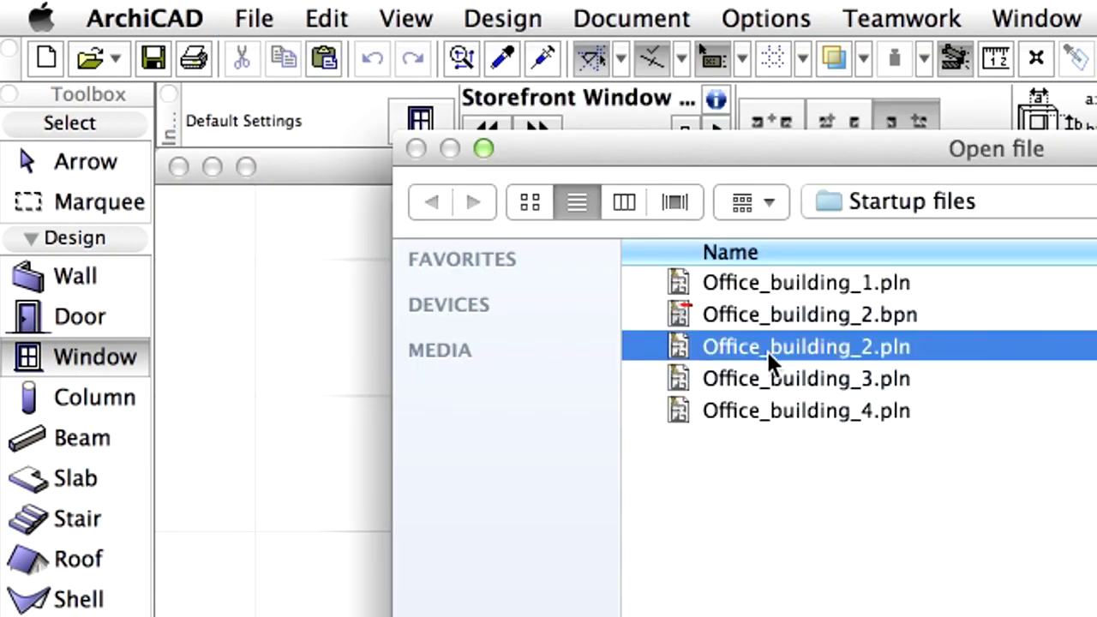
{"action": "double_click", "coordinate": [1001, 349]}
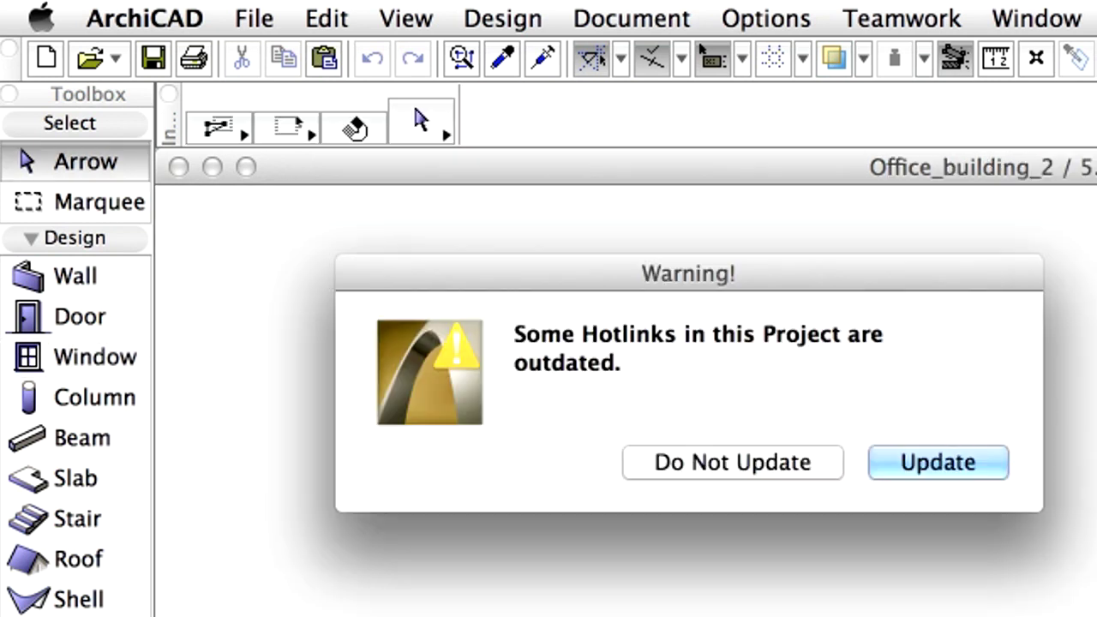
Update the outdated hotlinks and zoom in on the central staircase core.
{"action": "left_click", "coordinate": [987, 467]}
{"action": "key", "text": "super+shift+i"}
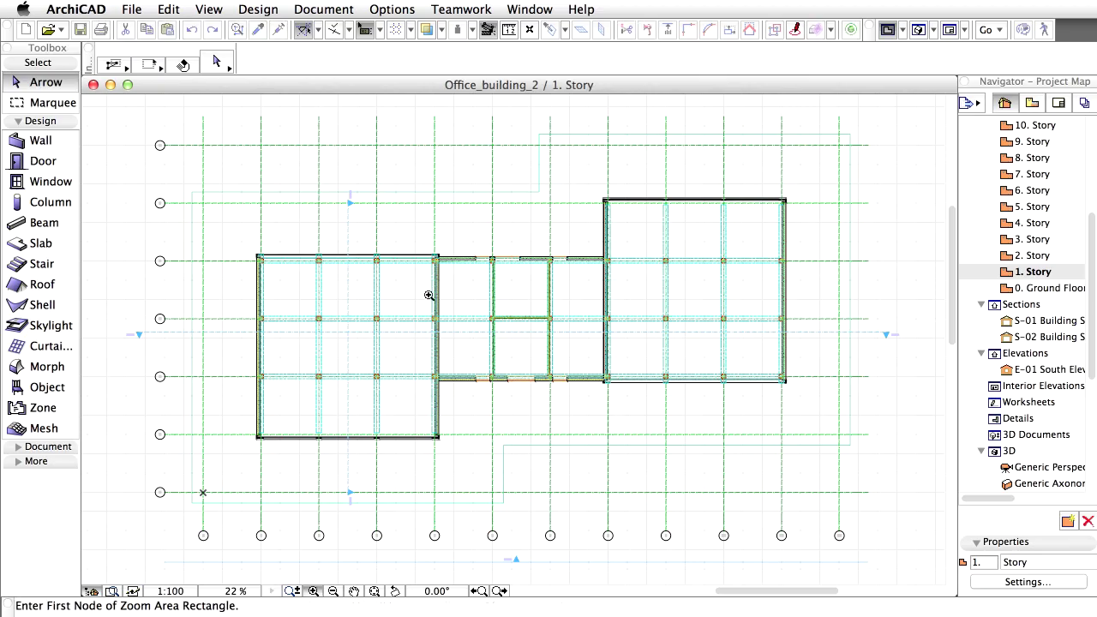
{"action": "left_click", "coordinate": [821, 463]}
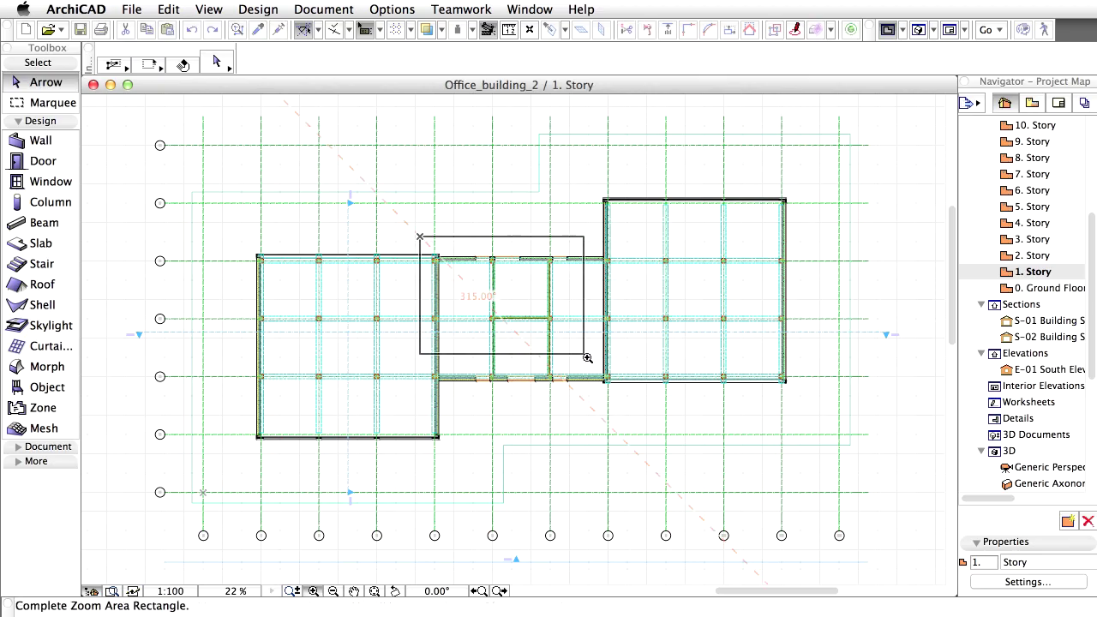
{"action": "left_click", "coordinate": [632, 403]}
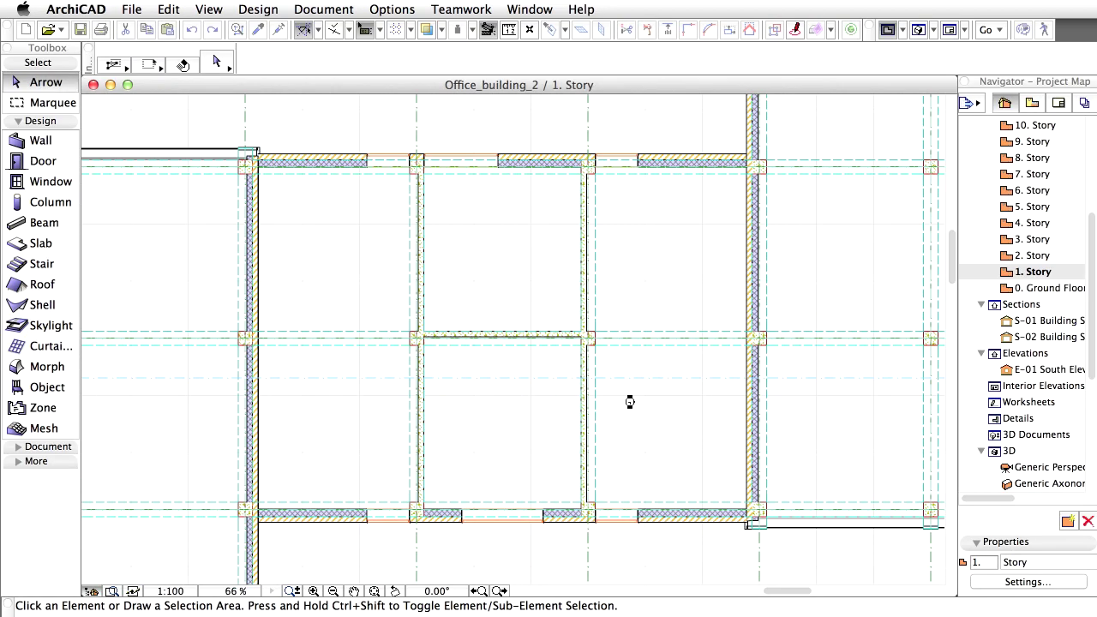
Select all five Staircase module walls on 1. Story.
{"action": "scroll", "coordinate": [687, 440], "scroll_direction": "down", "scroll_amount": 1}
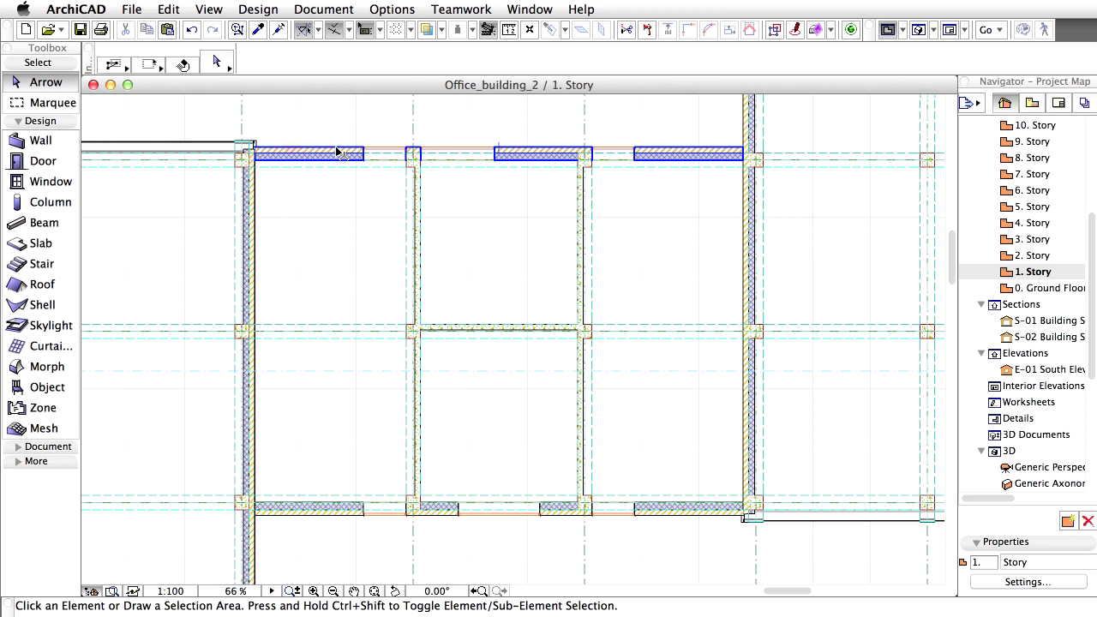
{"action": "mouse_move", "coordinate": [337, 152]}
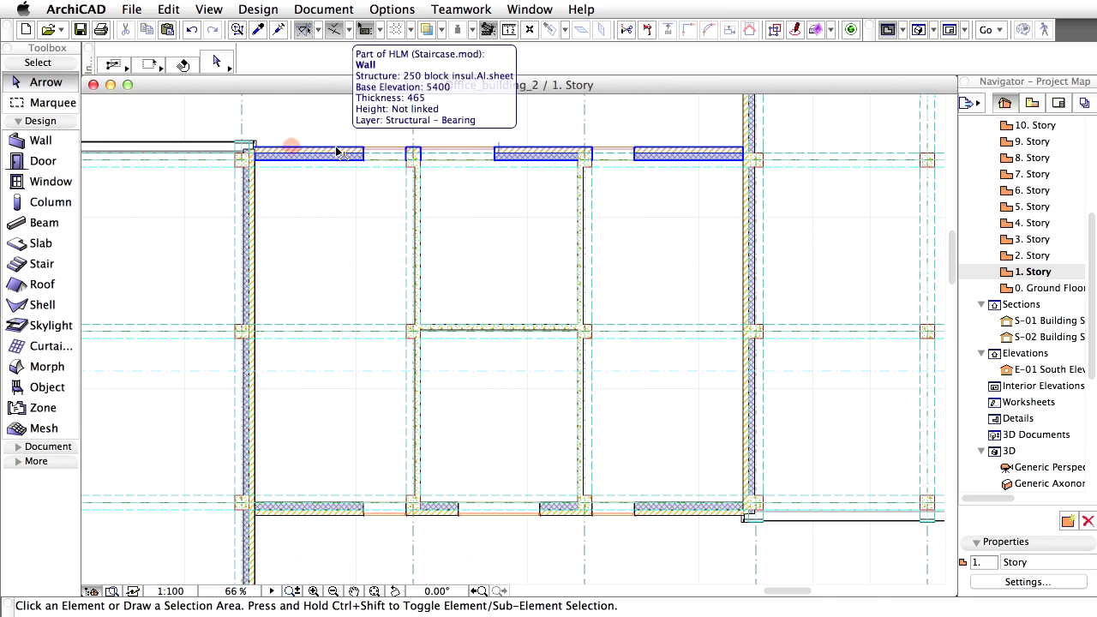
{"action": "left_click", "coordinate": [338, 152]}
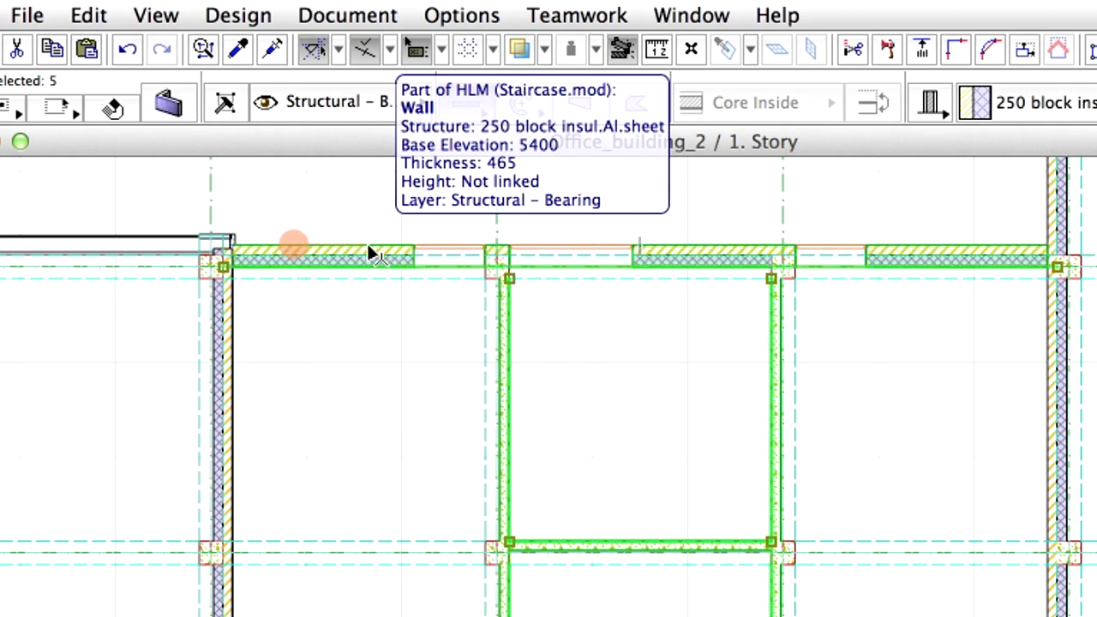
Copy the staircase module walls and paste them in place on 2. Story.
{"action": "left_click", "coordinate": [99, 10]}
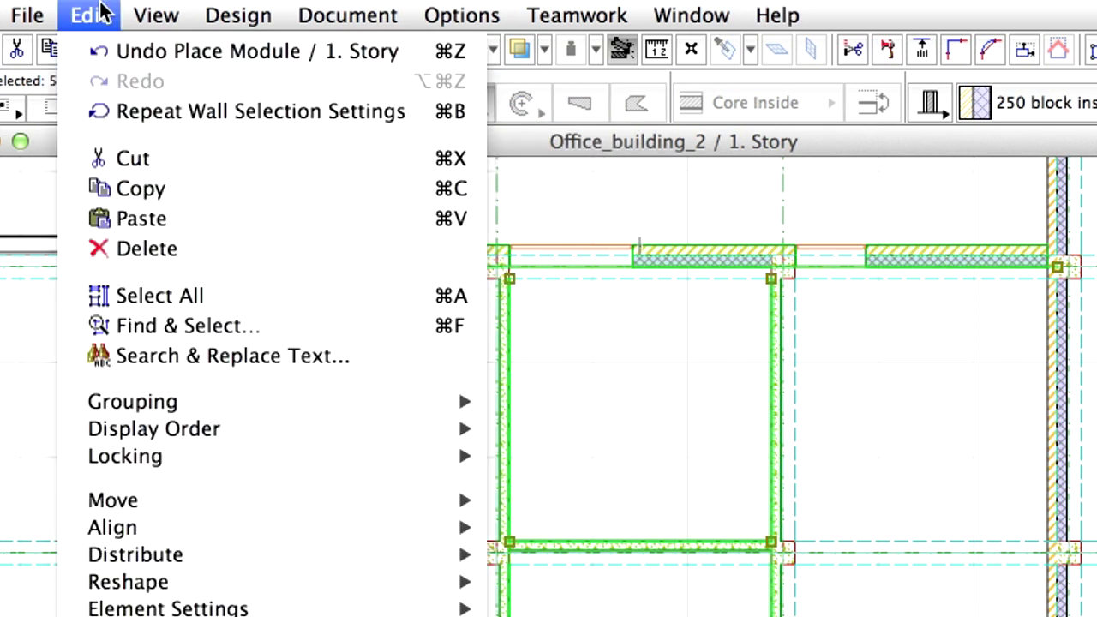
{"action": "left_click", "coordinate": [291, 193]}
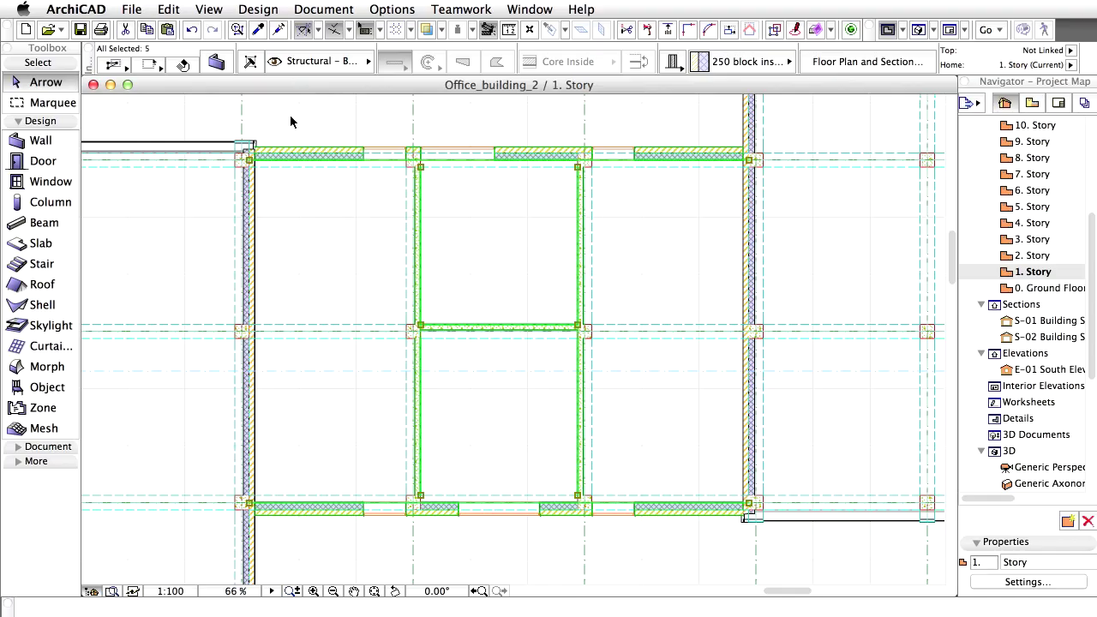
{"action": "left_click", "coordinate": [290, 122]}
{"action": "left_click", "coordinate": [1037, 256]}
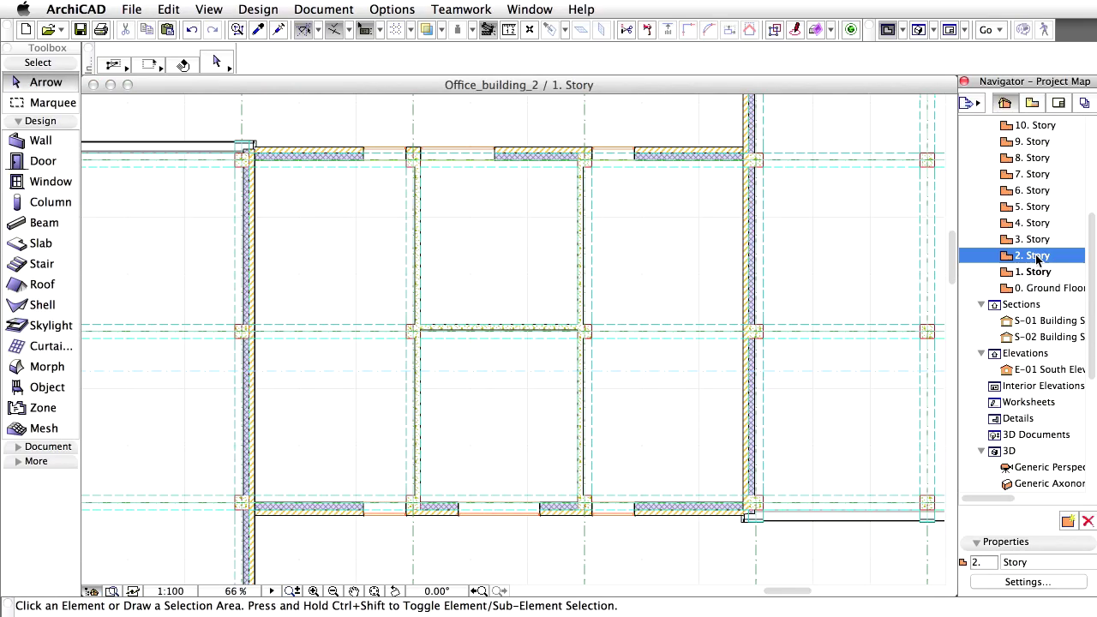
{"action": "left_click", "coordinate": [169, 10]}
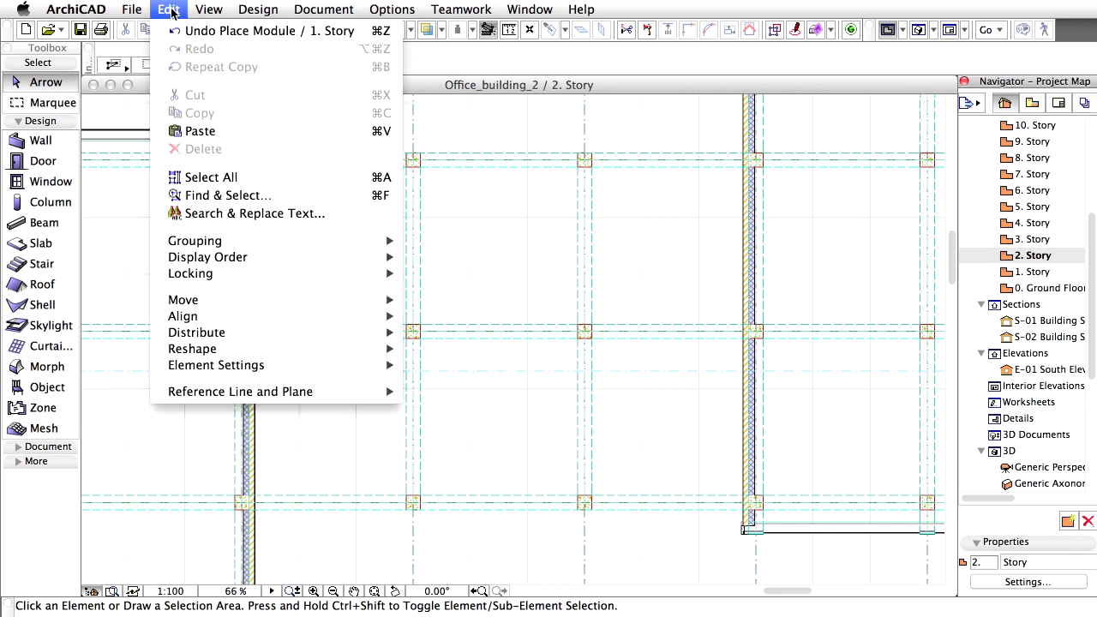
{"action": "left_click", "coordinate": [285, 134]}
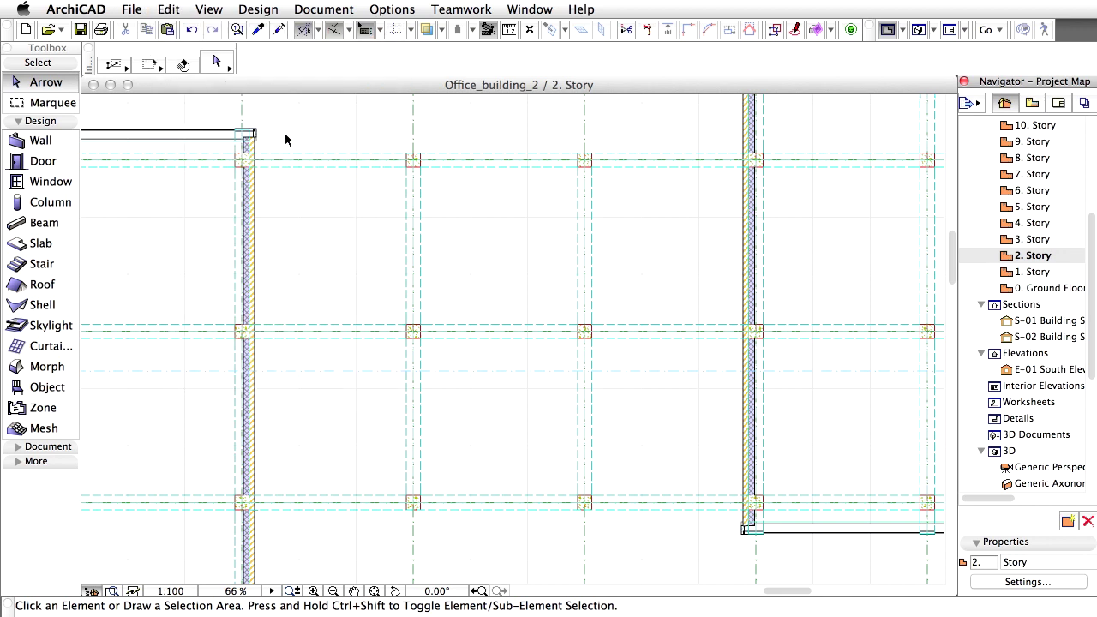
{"action": "left_click", "coordinate": [308, 130]}
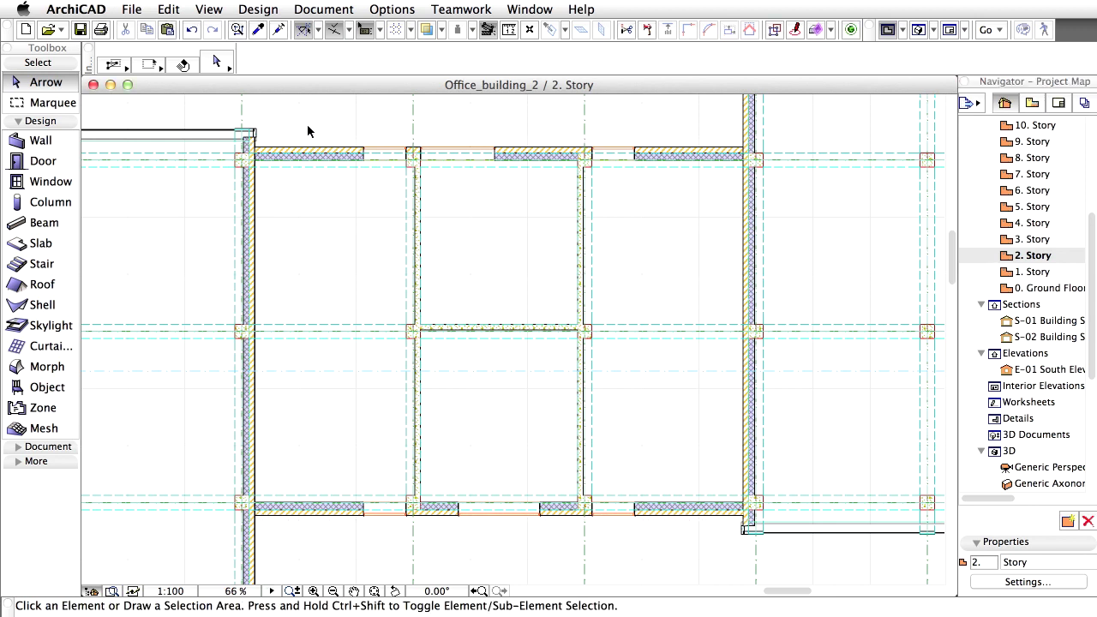
Paste the walls onto the upper stories through 20. Story and view the tower in 3D.
{"action": "double_click", "coordinate": [1025, 240]}
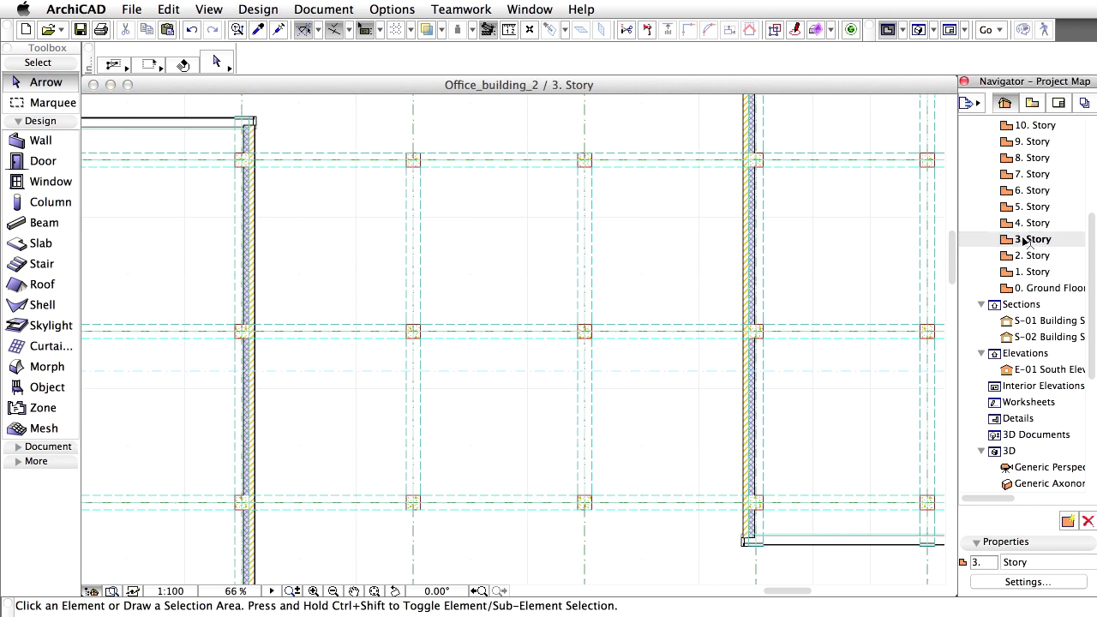
{"action": "left_click", "coordinate": [168, 8]}
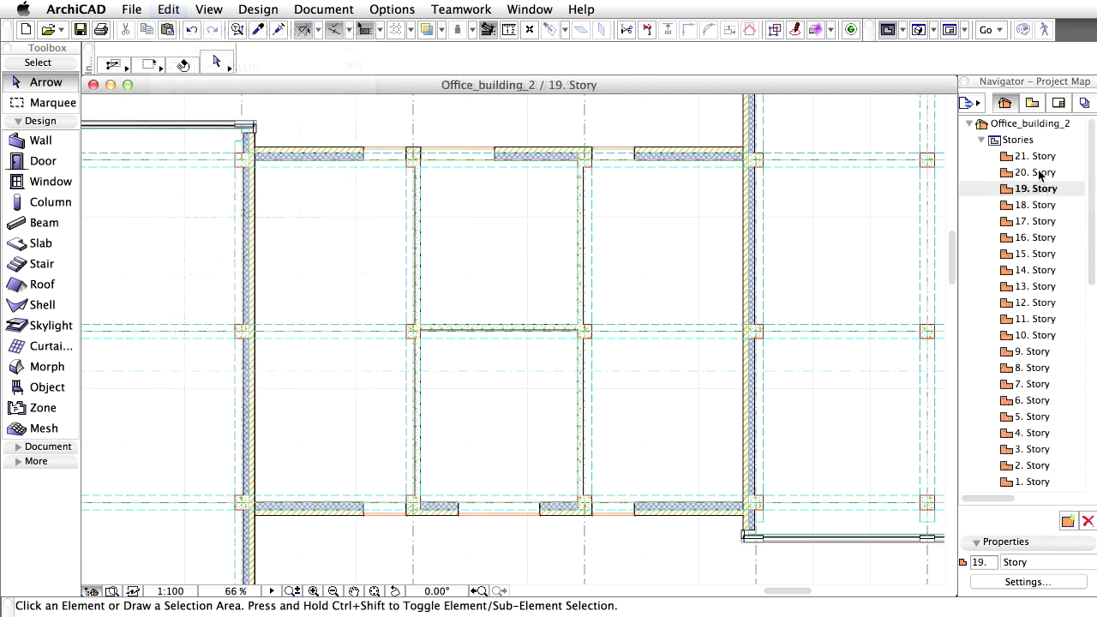
{"action": "double_click", "coordinate": [1037, 172]}
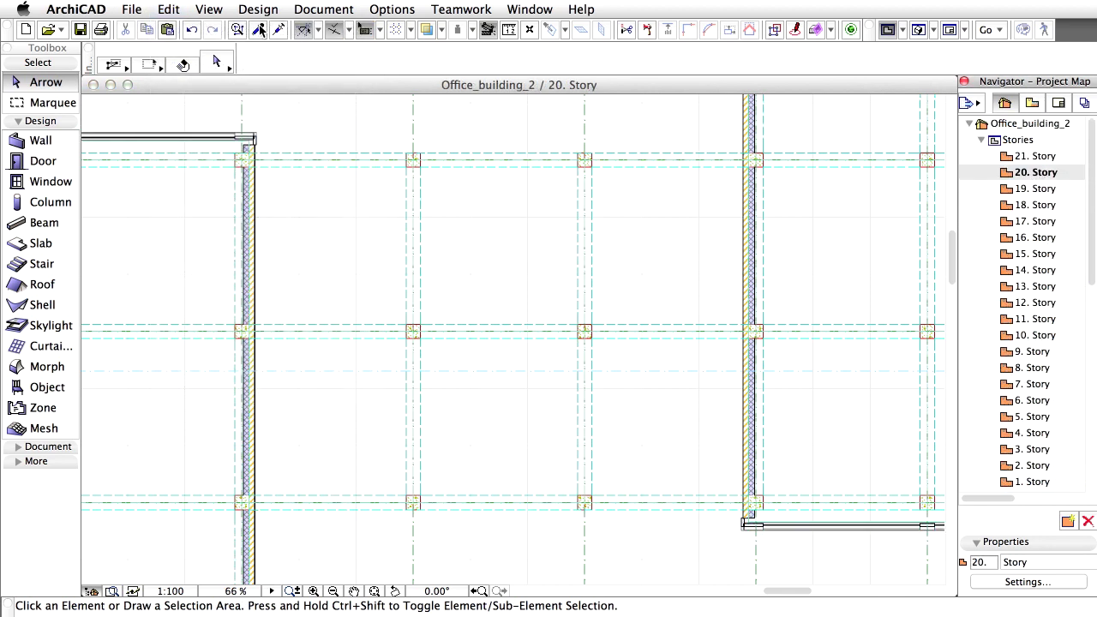
{"action": "left_click", "coordinate": [168, 9]}
{"action": "left_click", "coordinate": [199, 131]}
{"action": "left_click", "coordinate": [624, 123]}
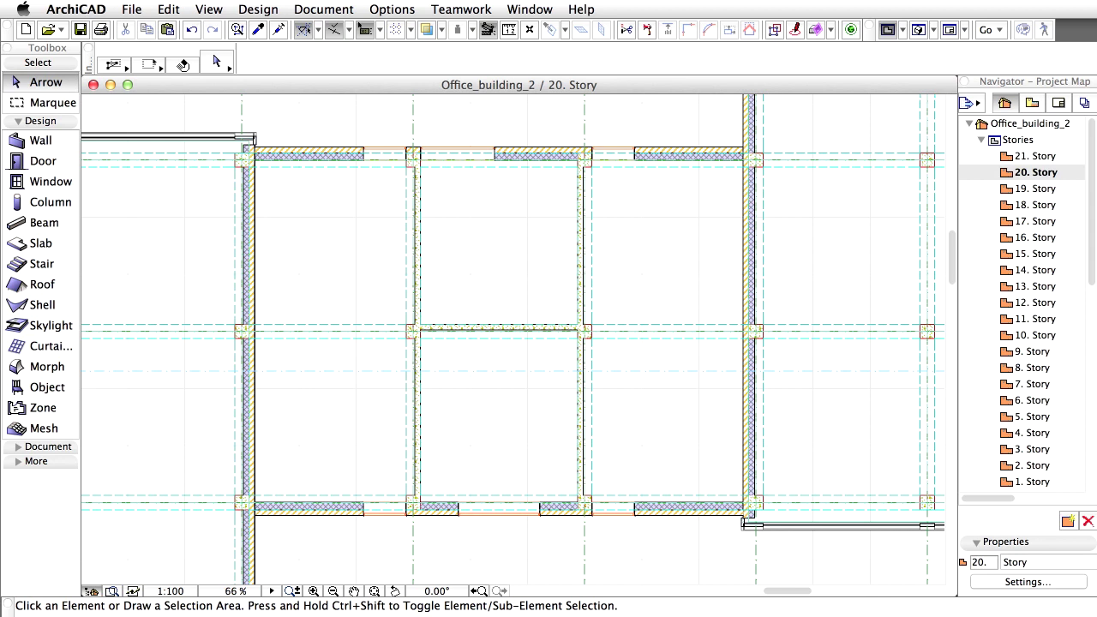
{"action": "left_click", "coordinate": [922, 31]}
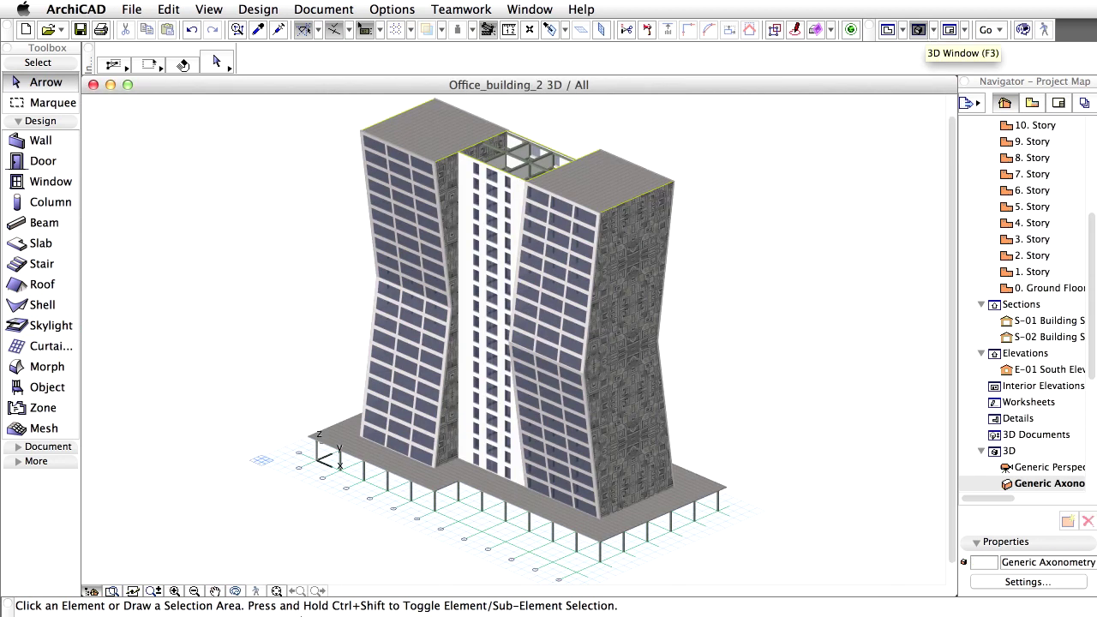
Orbit the 3D model to see the tower's other side, then go to the 5. Story plan.
{"action": "left_click", "coordinate": [236, 592]}
{"action": "left_click_drag", "start_coordinate": [258, 506], "coordinate": [712, 470]}
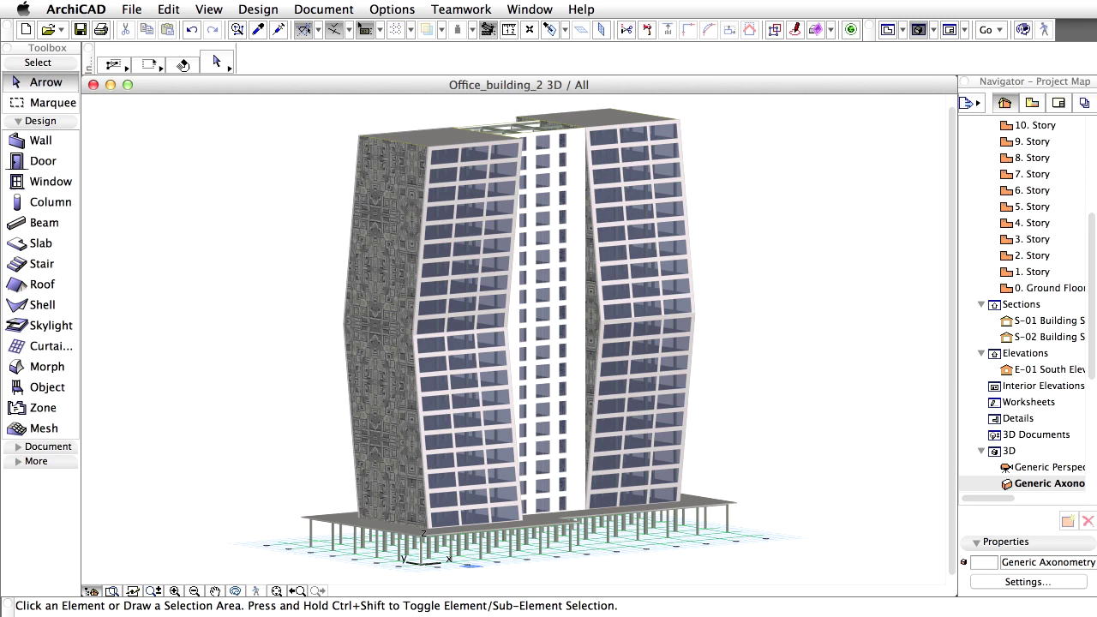
{"action": "double_click", "coordinate": [1037, 207]}
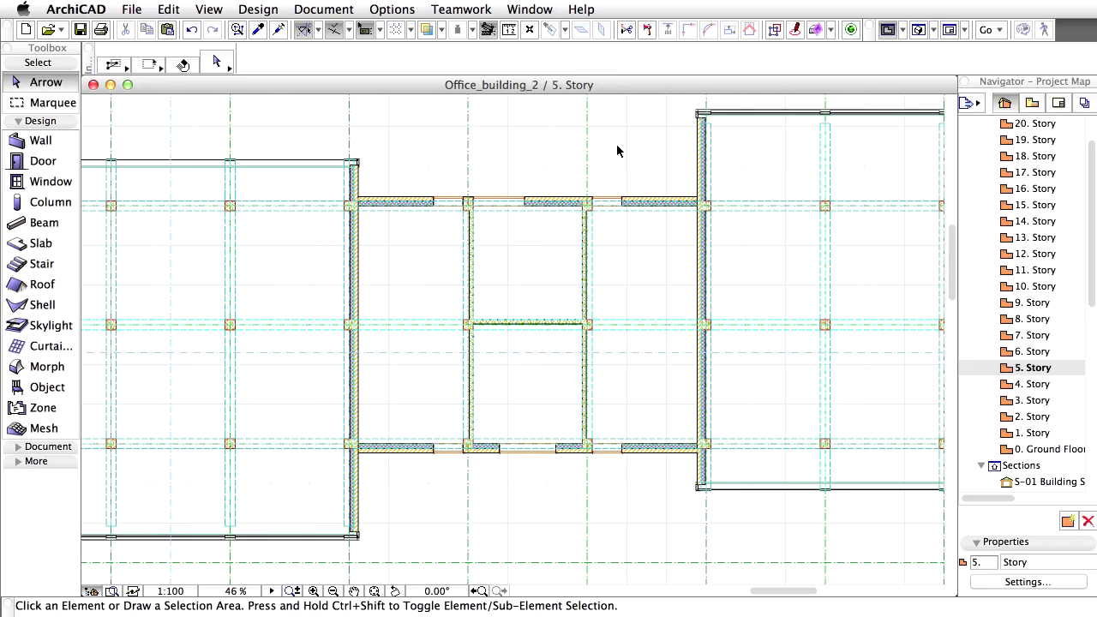
Turn on reference line display for walls and beams.
{"action": "left_click", "coordinate": [209, 8]}
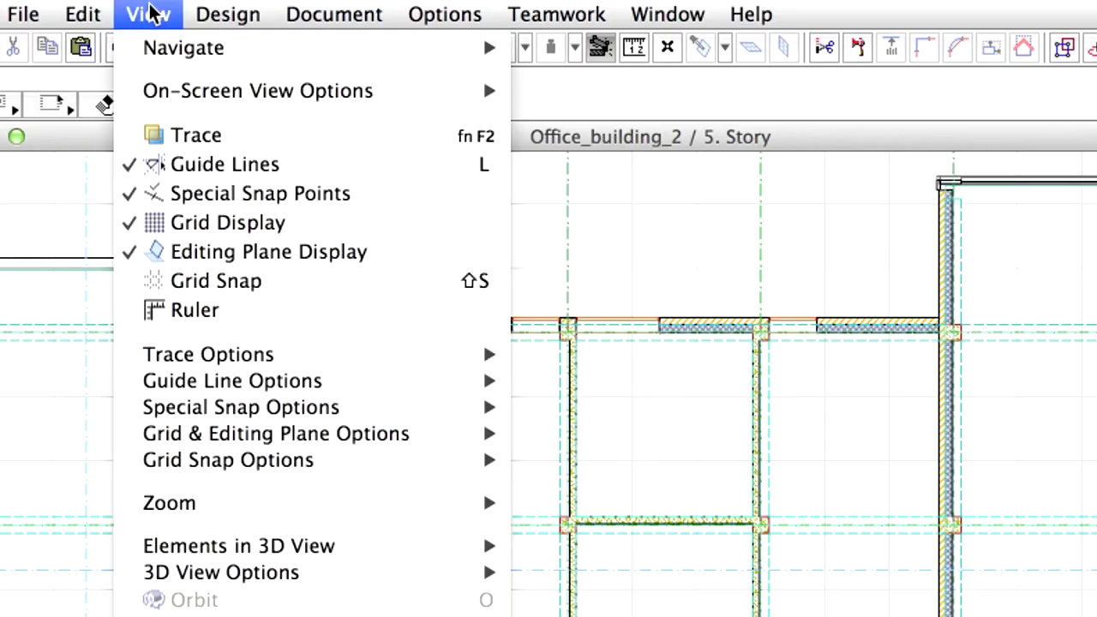
{"action": "mouse_move", "coordinate": [160, 94]}
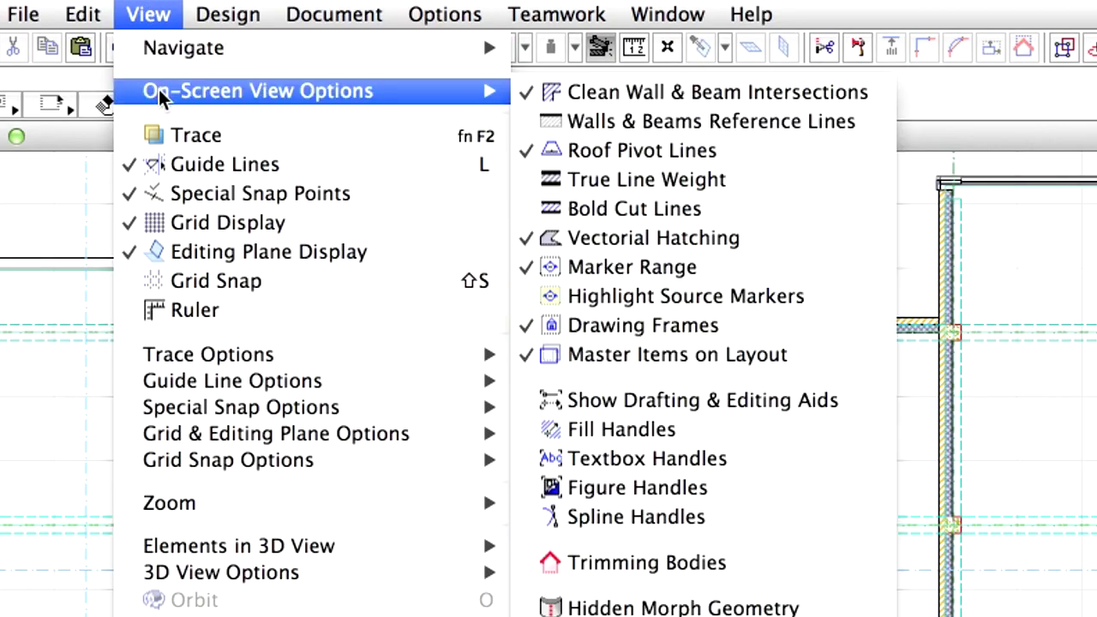
{"action": "left_click", "coordinate": [865, 126]}
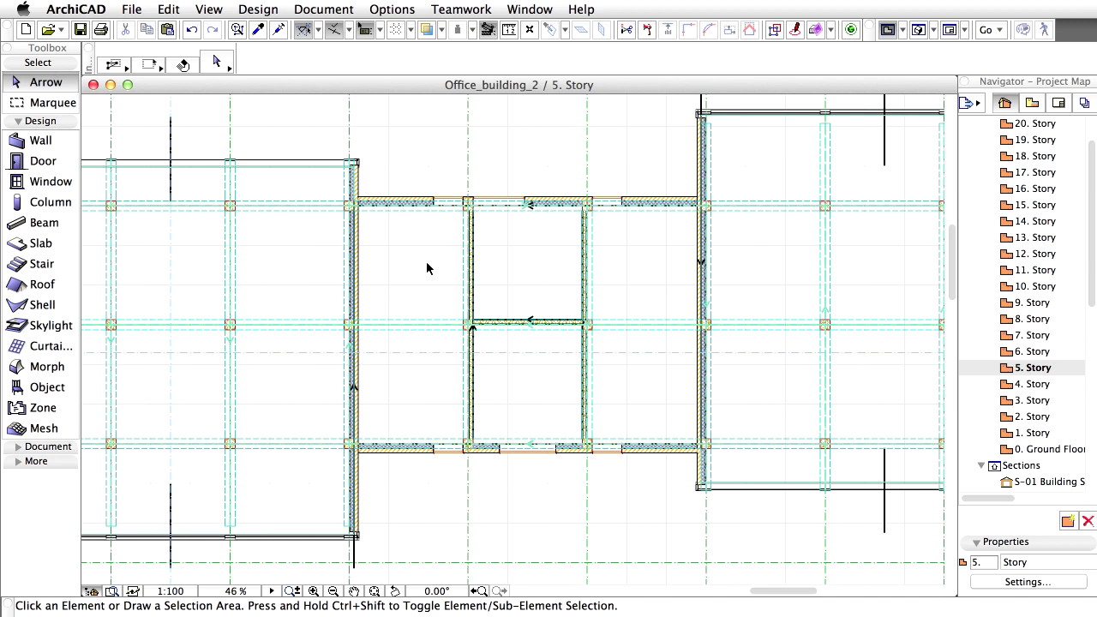
Zoom into the left part of the 5. Story plan, then return to the wider view.
{"action": "left_click", "coordinate": [313, 590]}
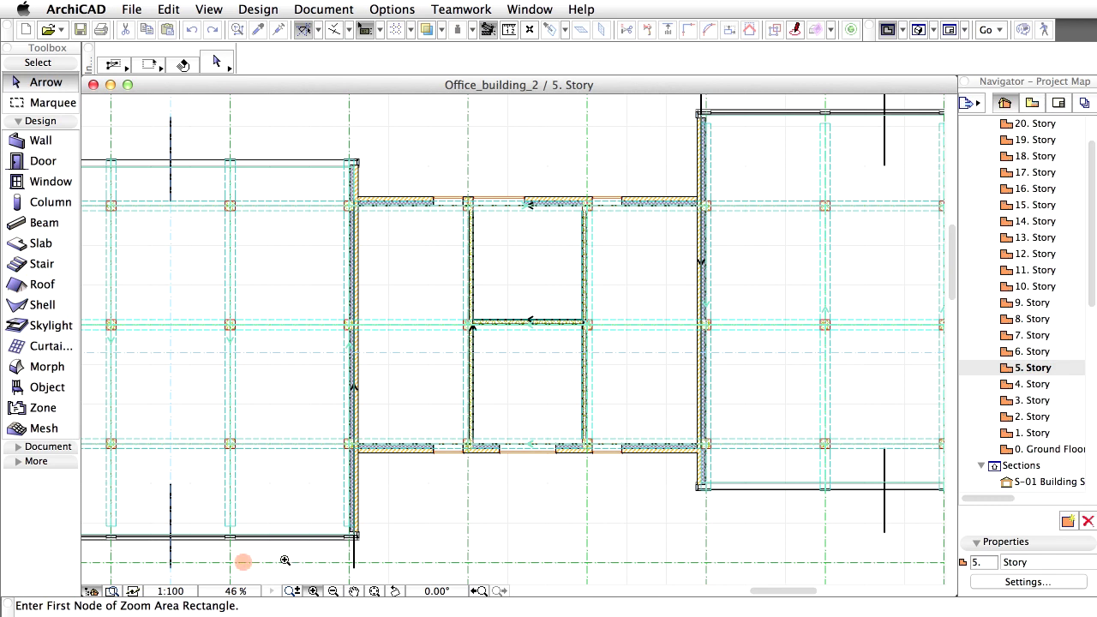
{"action": "left_click", "coordinate": [303, 368]}
{"action": "left_click", "coordinate": [416, 564]}
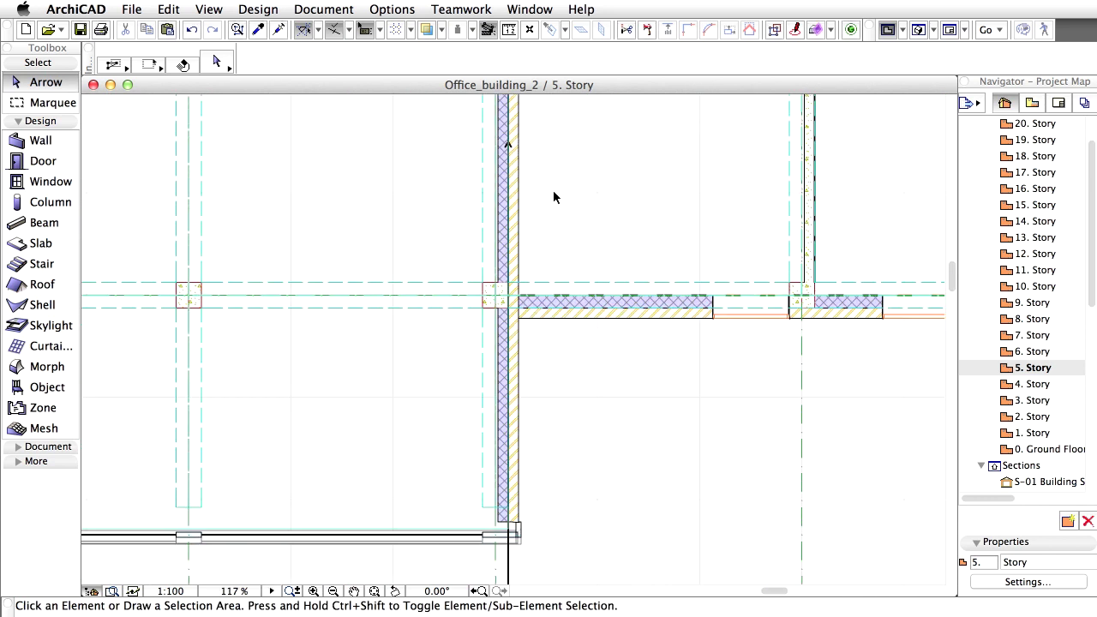
{"action": "left_click", "coordinate": [478, 590]}
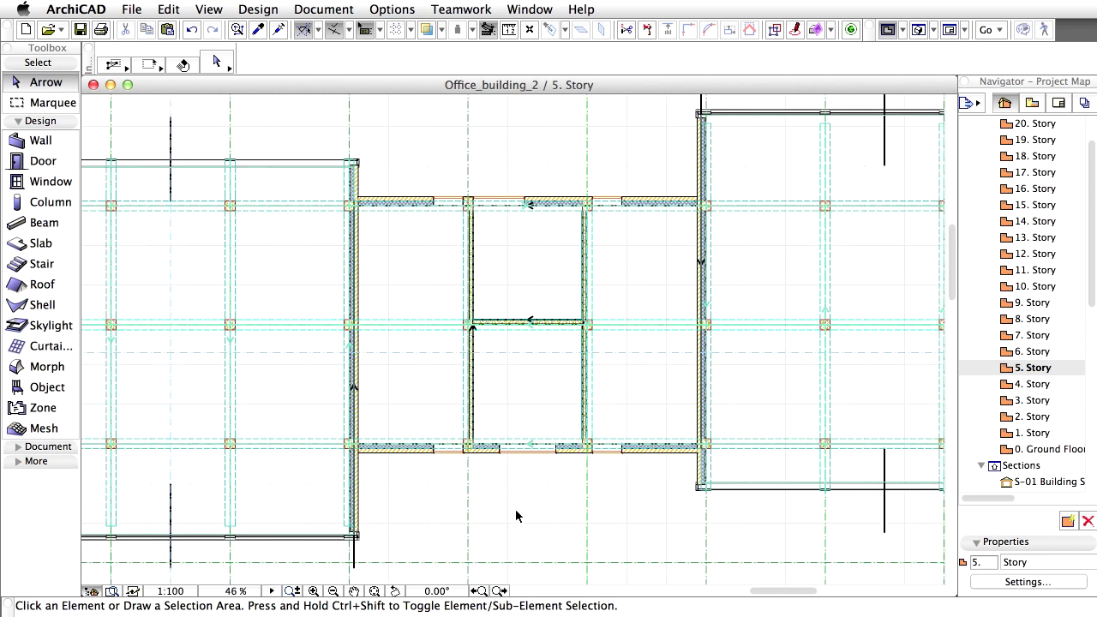
Remove the vertical tower wall's endpoint join to CW-002, leaving it joined to CW-001.
{"action": "left_click", "coordinate": [361, 417]}
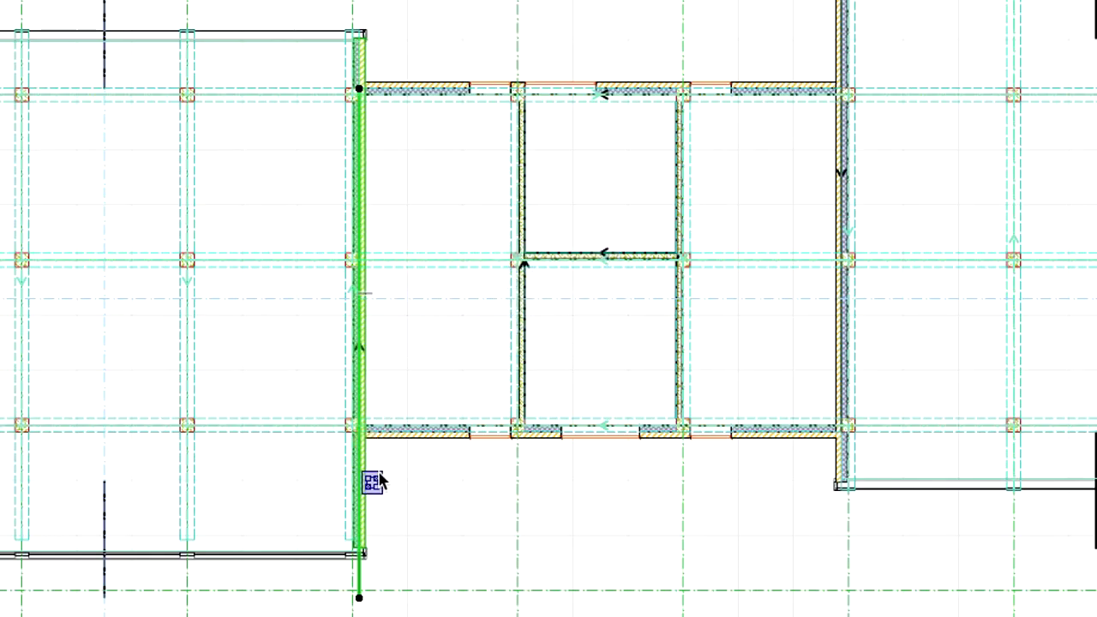
{"action": "mouse_move", "coordinate": [377, 484]}
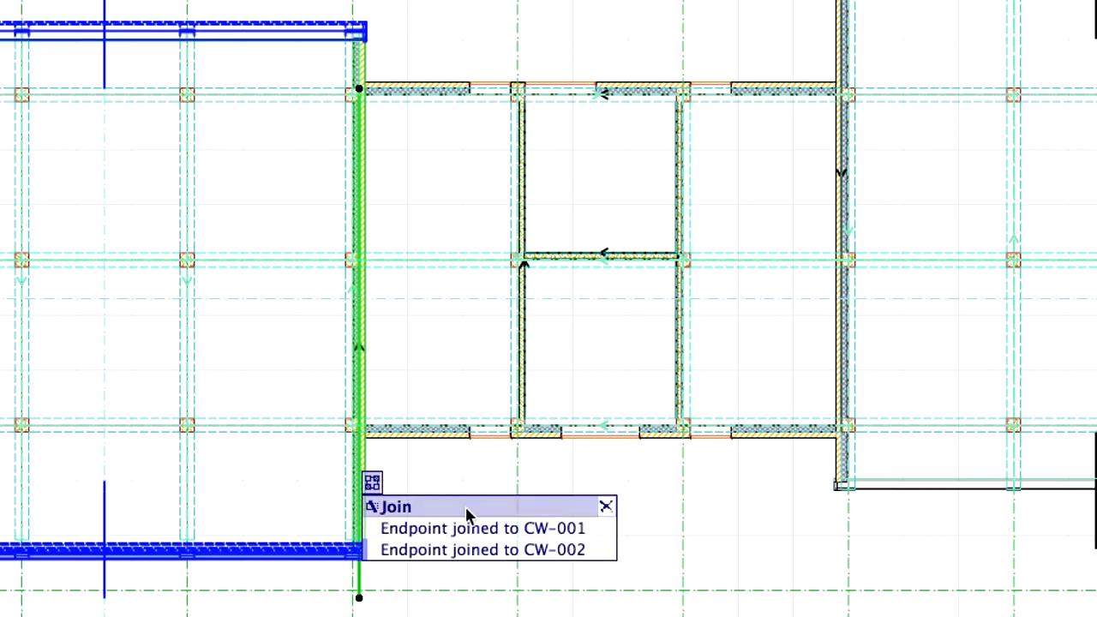
{"action": "mouse_move", "coordinate": [493, 530]}
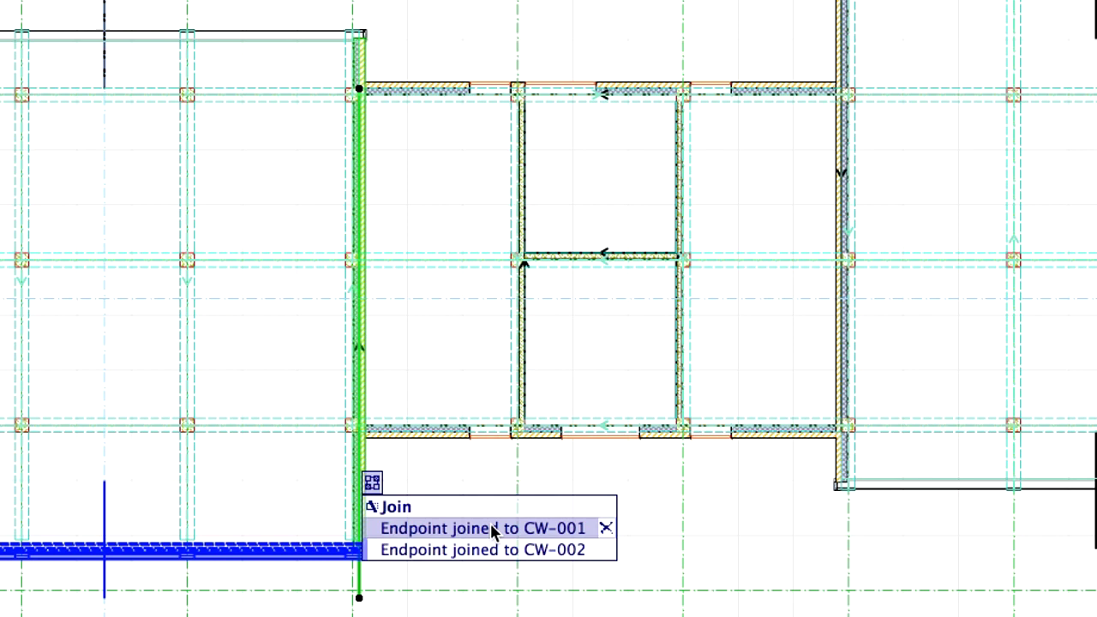
{"action": "mouse_move", "coordinate": [493, 553]}
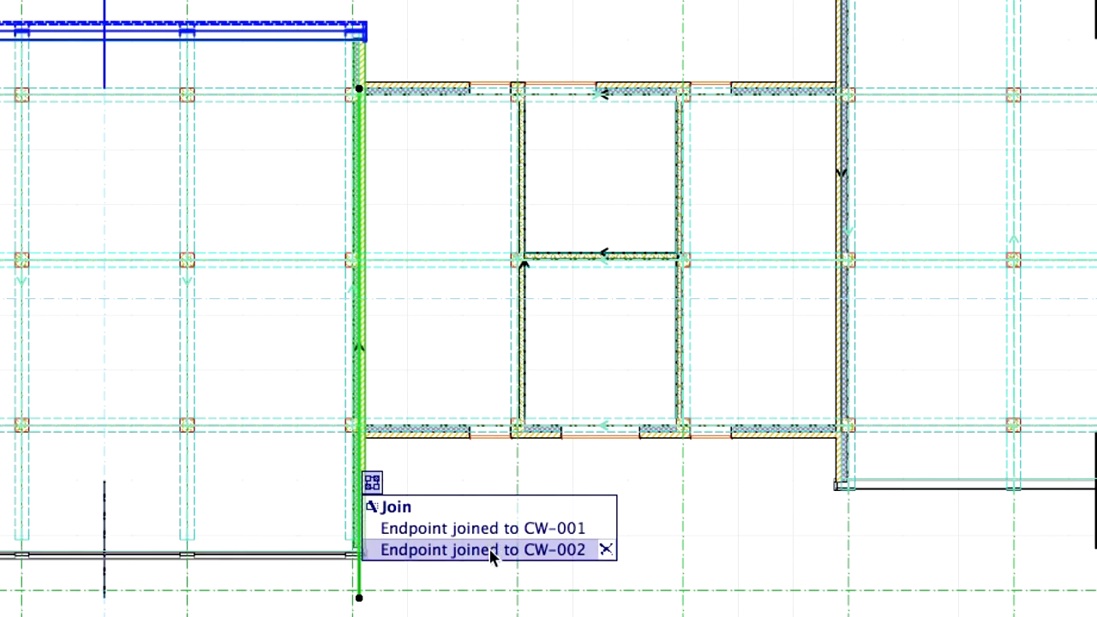
{"action": "left_click", "coordinate": [610, 551]}
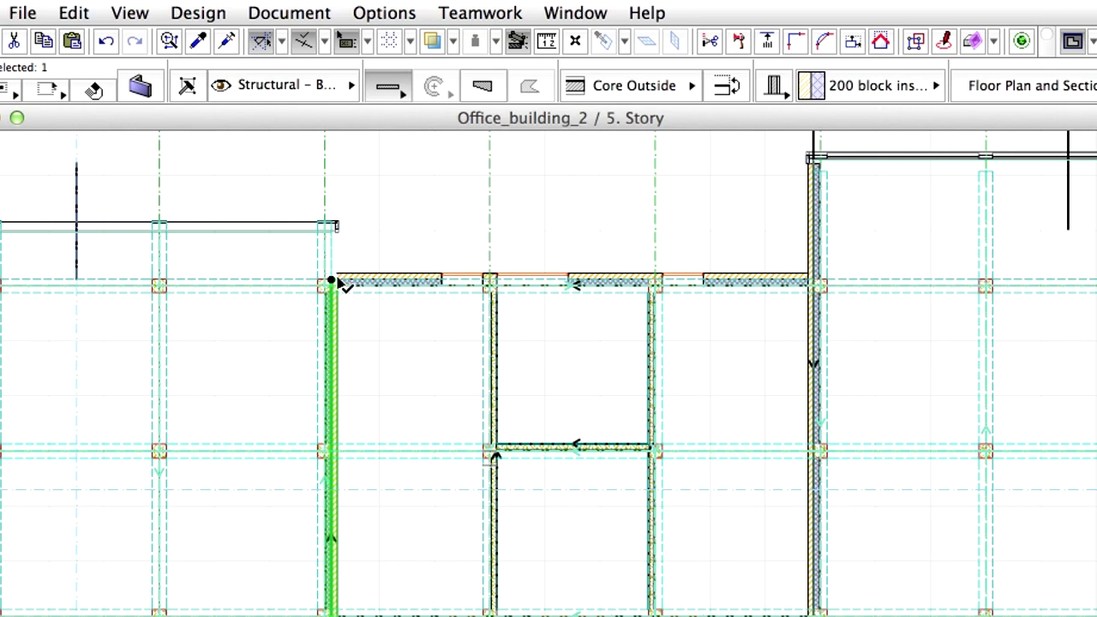
Stretch the vertical wall's top end 1280 upward toward the upper curtain wall.
{"action": "left_click", "coordinate": [332, 285]}
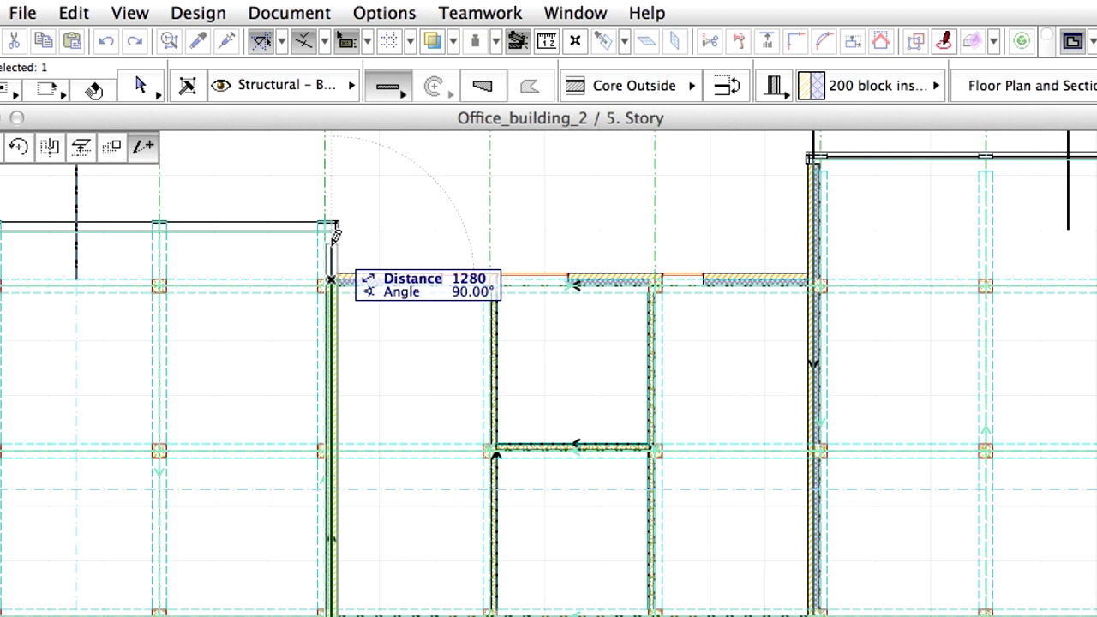
{"action": "left_click", "coordinate": [332, 233]}
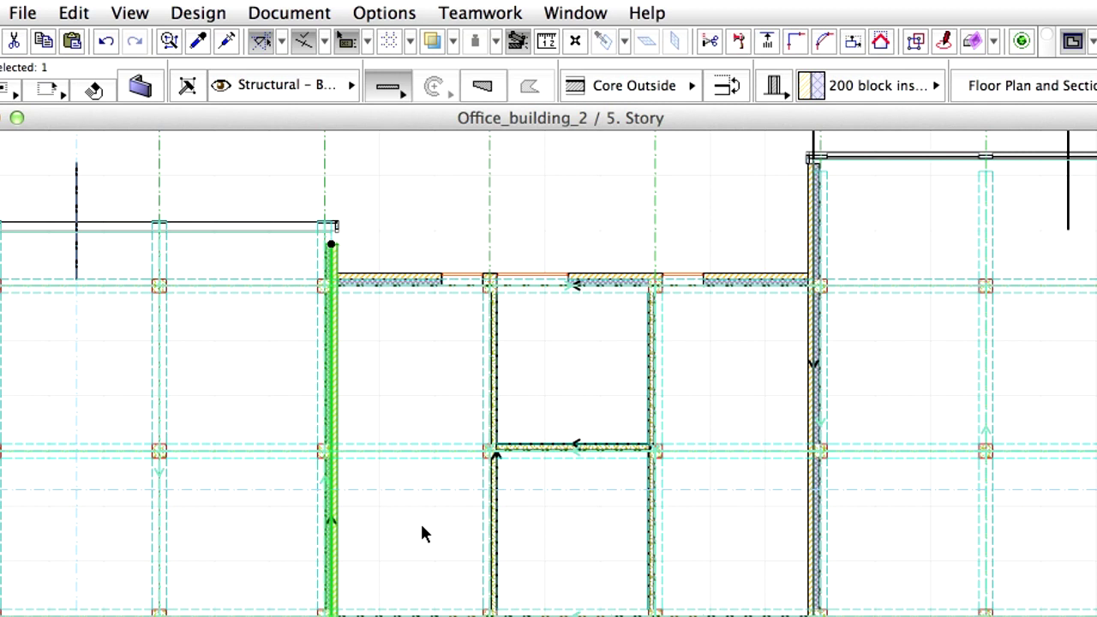
Split the vertical tower wall along the horizontal wall's edge.
{"action": "left_click", "coordinate": [739, 41]}
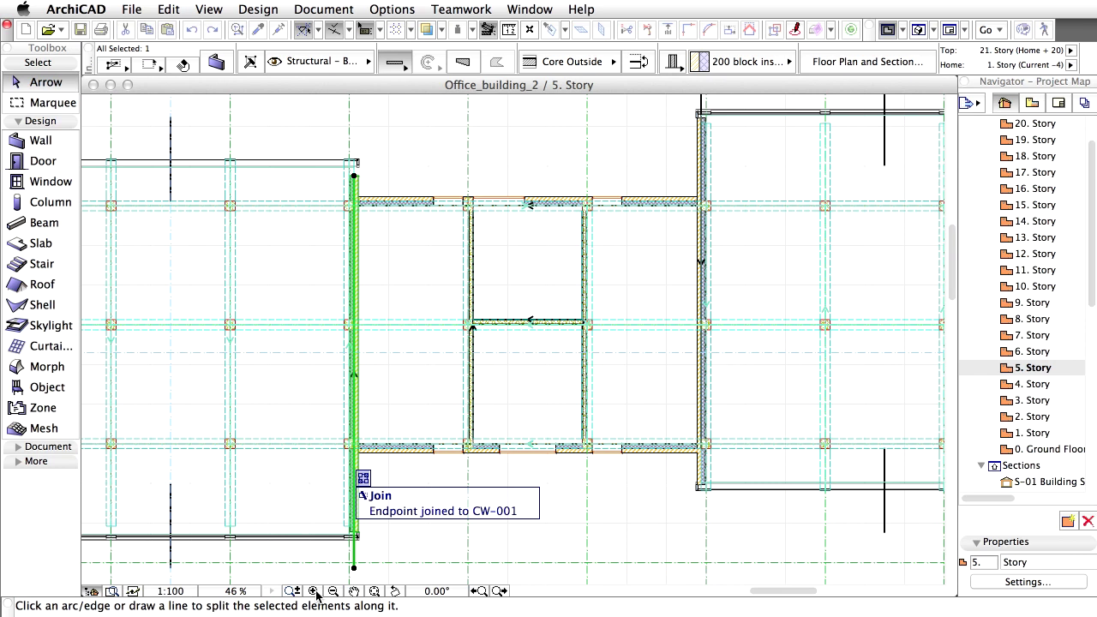
{"action": "left_click", "coordinate": [313, 590]}
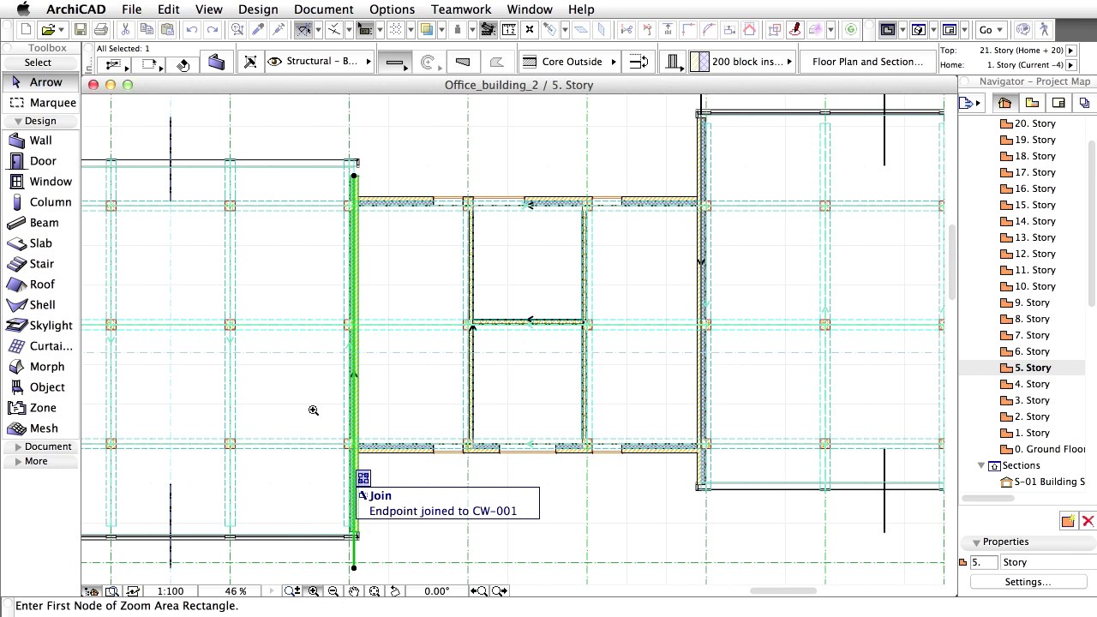
{"action": "left_click", "coordinate": [294, 372]}
{"action": "left_click", "coordinate": [473, 582]}
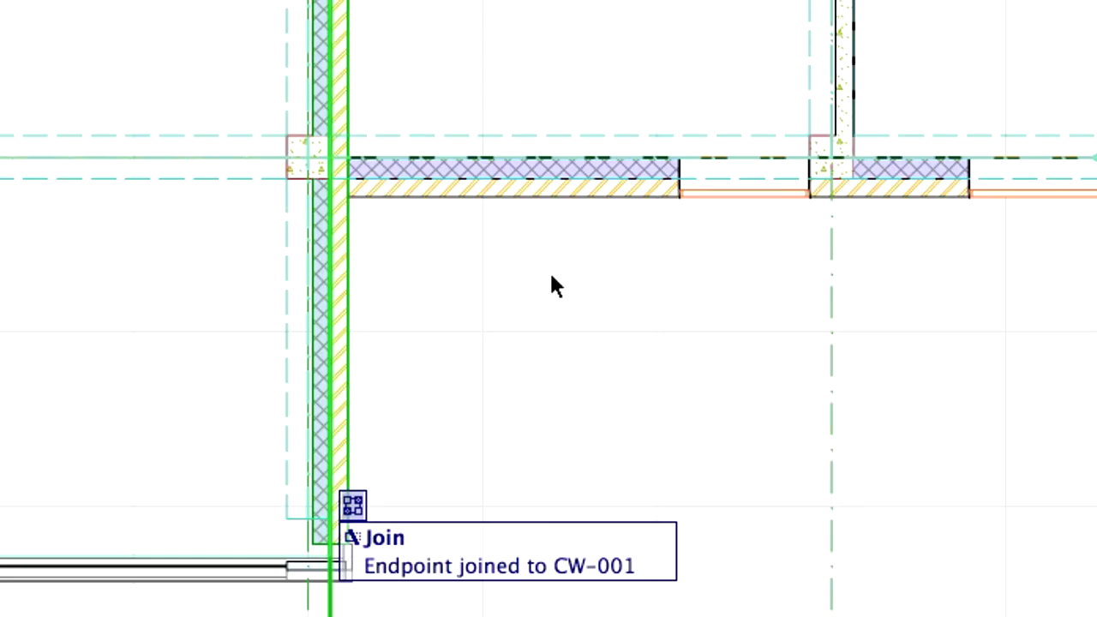
{"action": "left_click", "coordinate": [543, 156]}
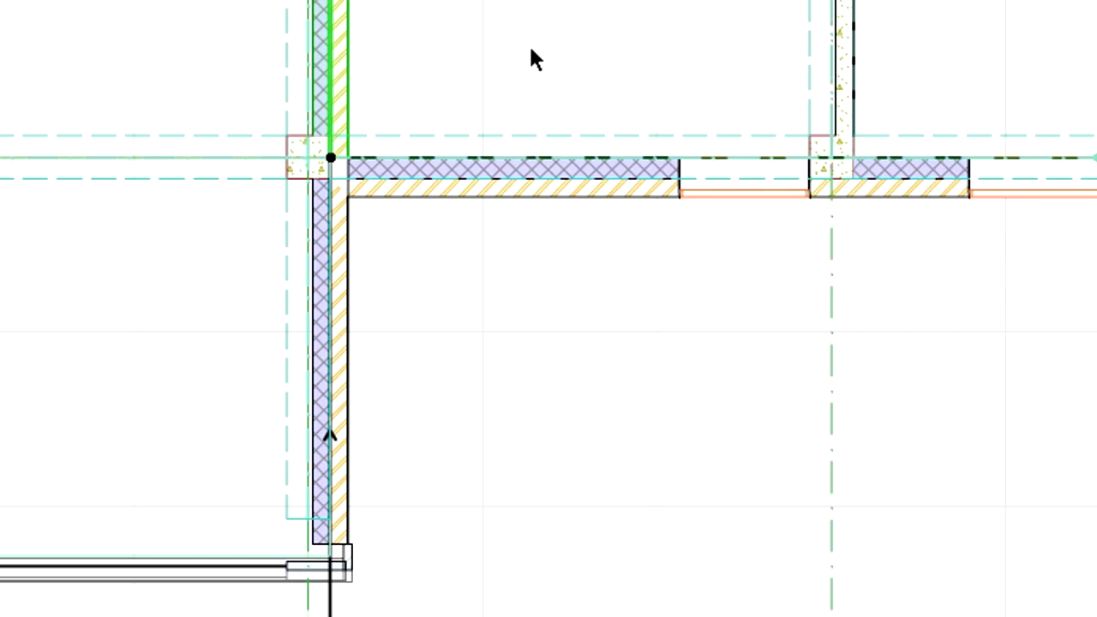
Pull the wall piece's lower end up 1530 so it ends at the horizontal wall junction.
{"action": "left_click", "coordinate": [331, 159]}
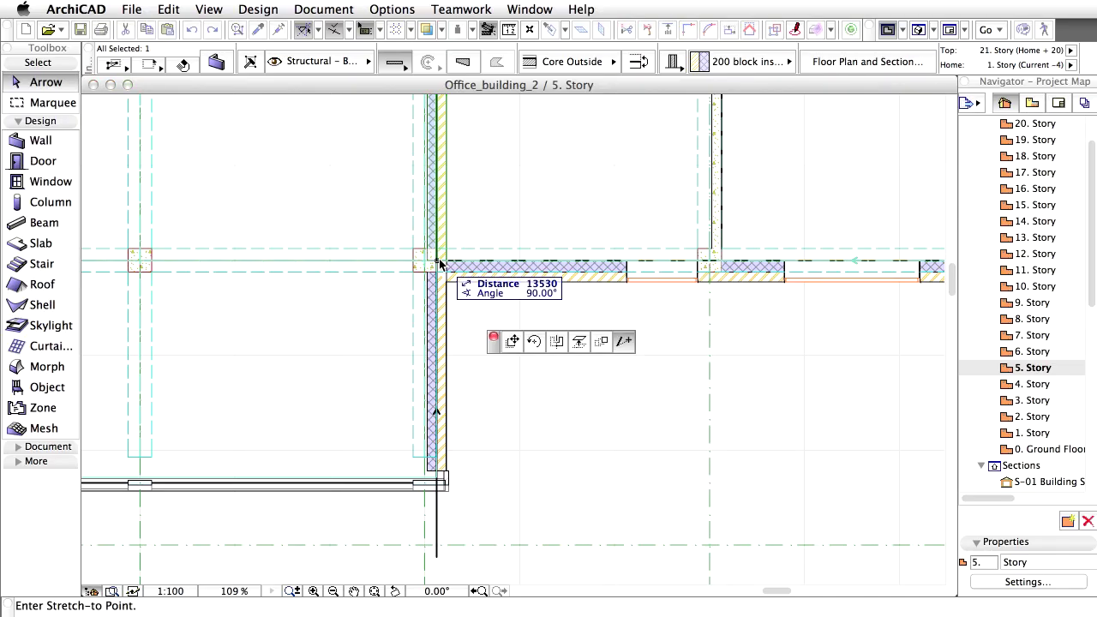
{"action": "scroll", "coordinate": [503, 156], "scroll_direction": "down", "scroll_amount": 5}
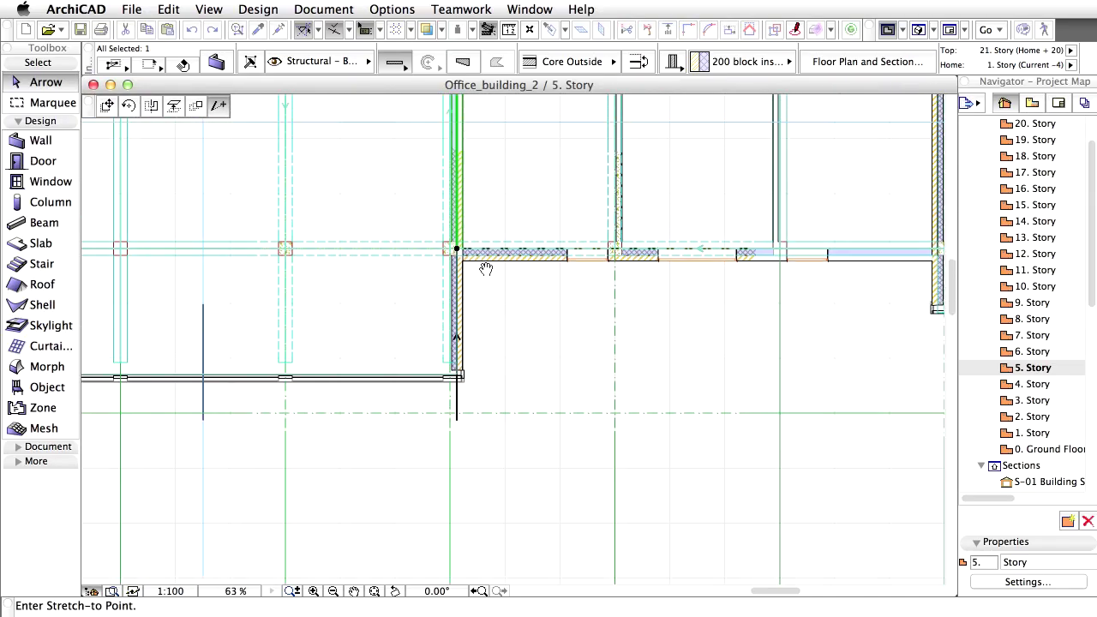
{"action": "scroll", "coordinate": [486, 269], "scroll_direction": "up", "scroll_amount": 2}
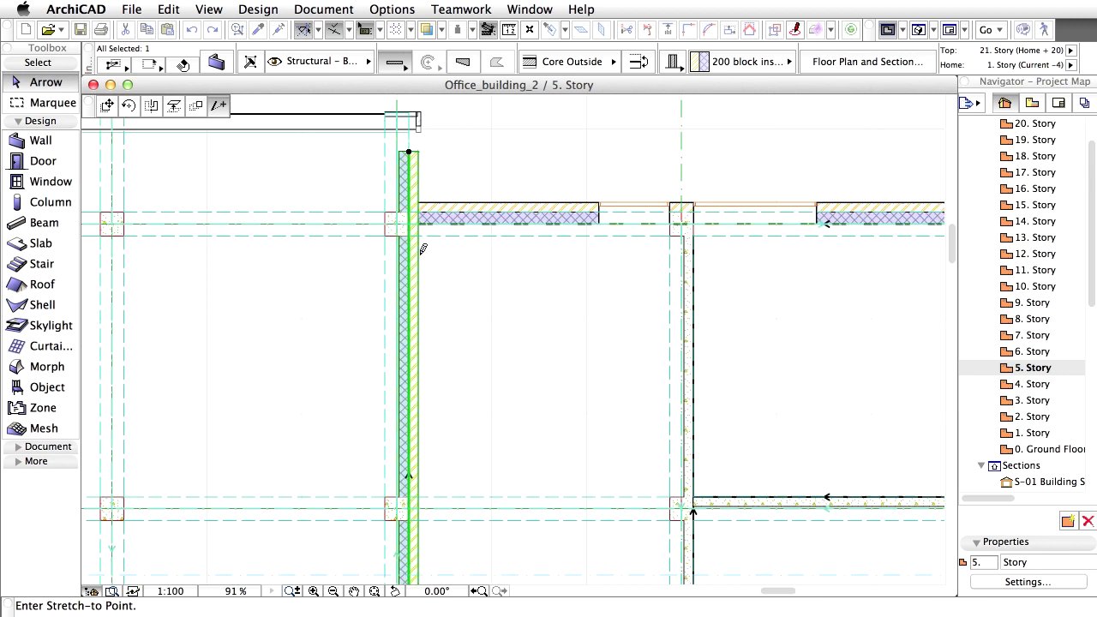
{"action": "scroll", "coordinate": [423, 248], "scroll_direction": "up", "scroll_amount": 3}
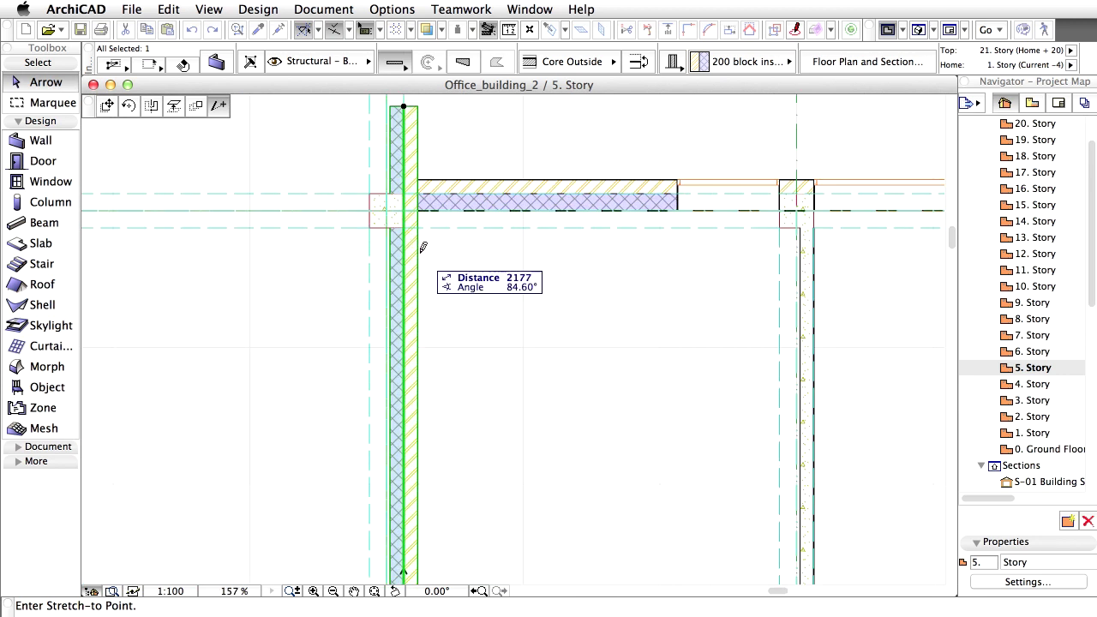
{"action": "left_click", "coordinate": [404, 210]}
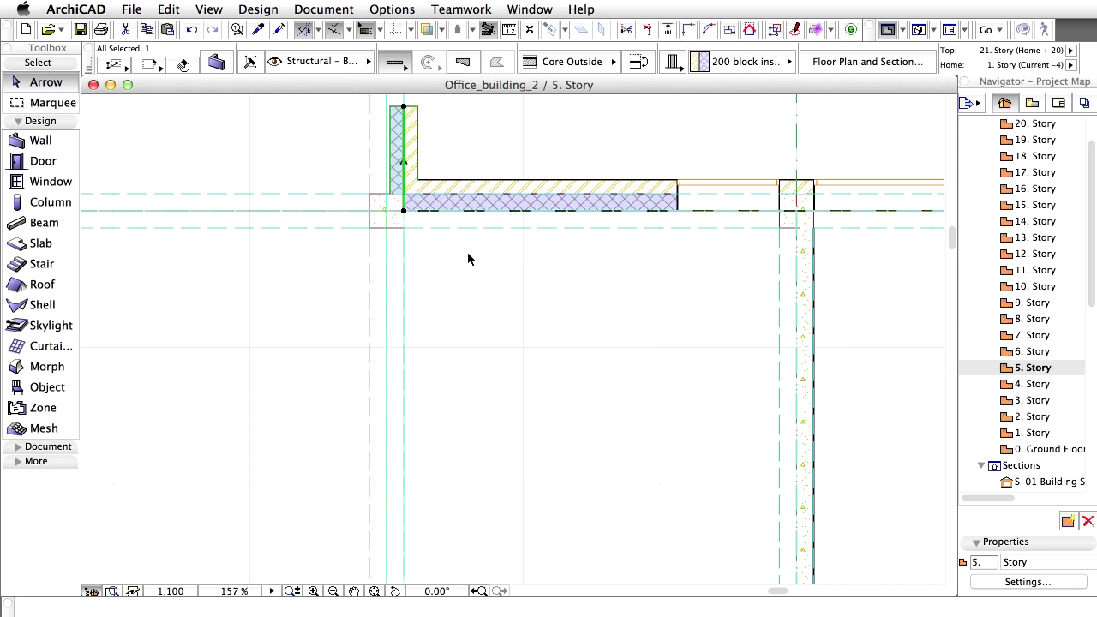
{"action": "middle_click_drag", "start_coordinate": [481, 296], "coordinate": [519, 500]}
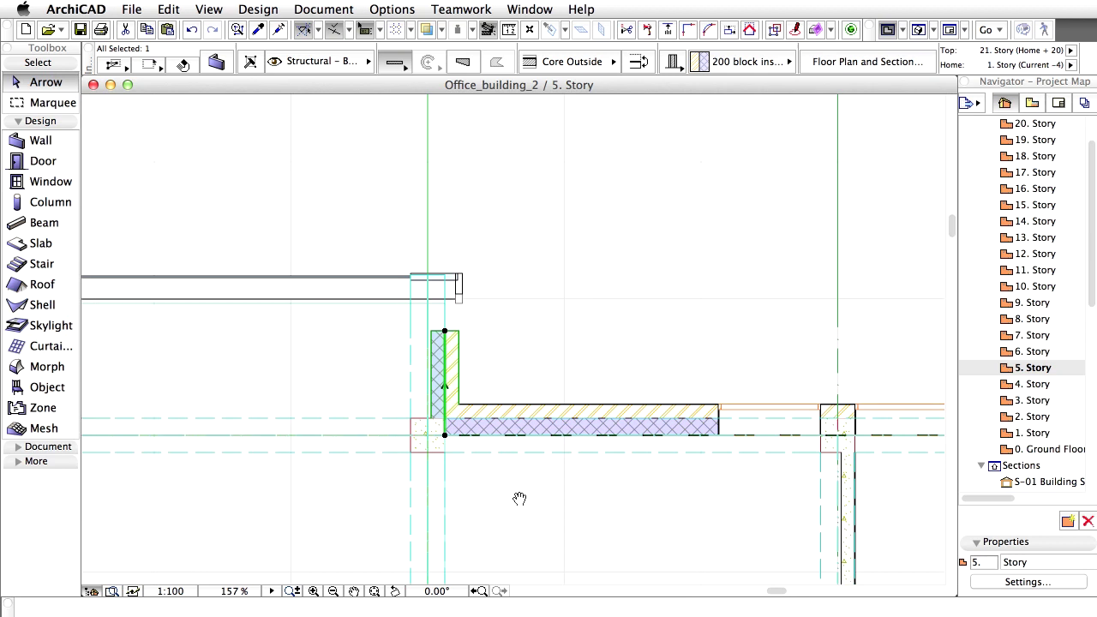
Join the short wall stub to the upper curtain wall at Curtain Wall Thickness.
{"action": "left_click", "coordinate": [344, 290], "text": "shift"}
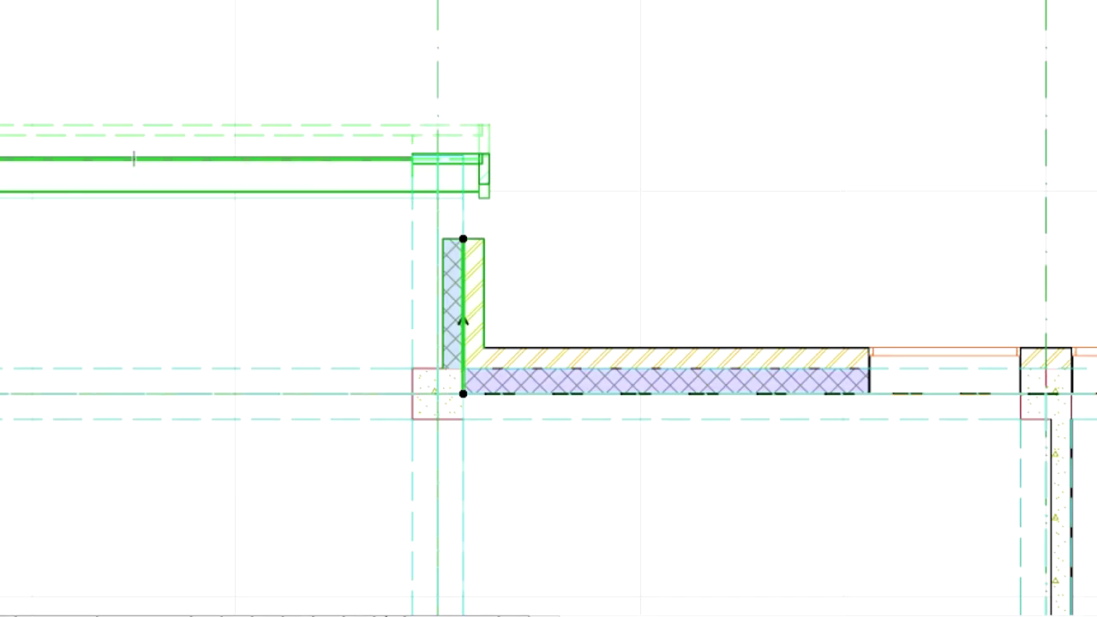
{"action": "right_click", "coordinate": [101, 171]}
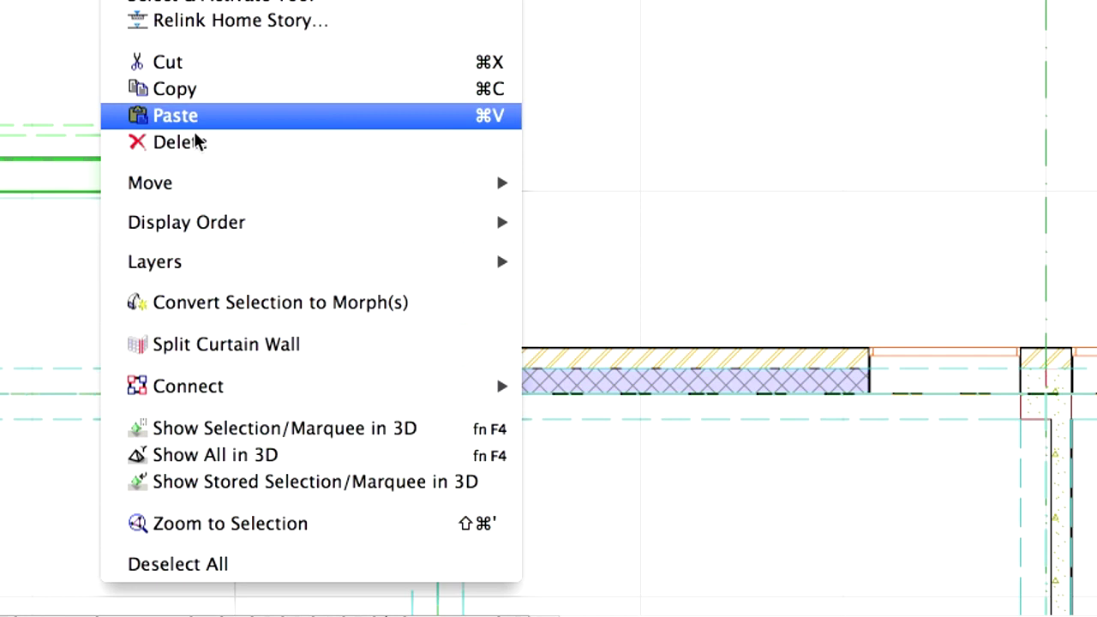
{"action": "mouse_move", "coordinate": [314, 392]}
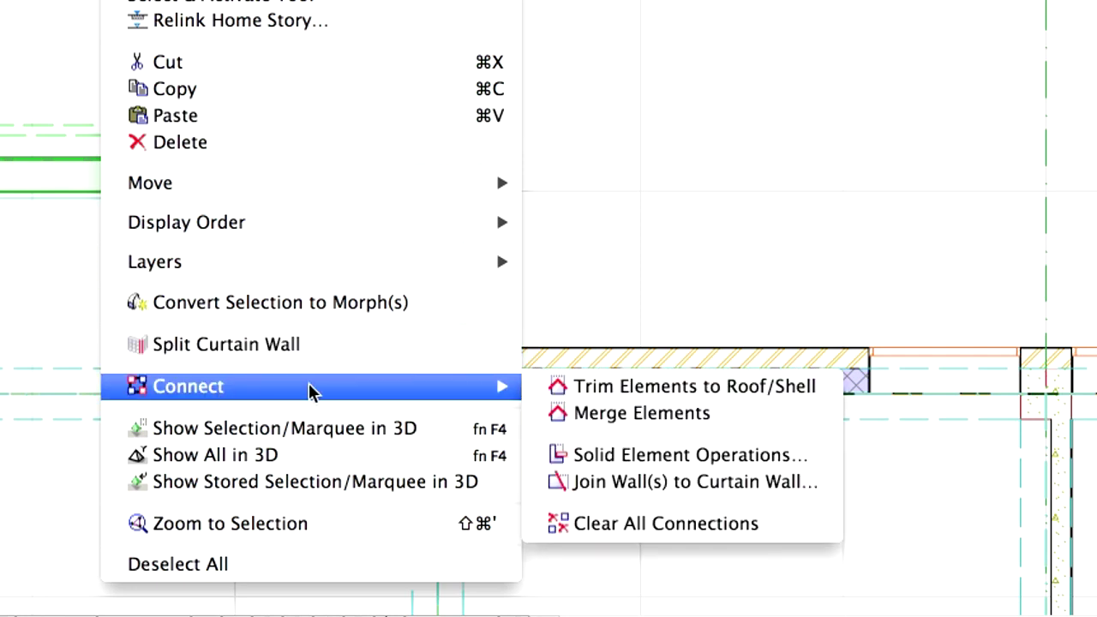
{"action": "left_click", "coordinate": [821, 484]}
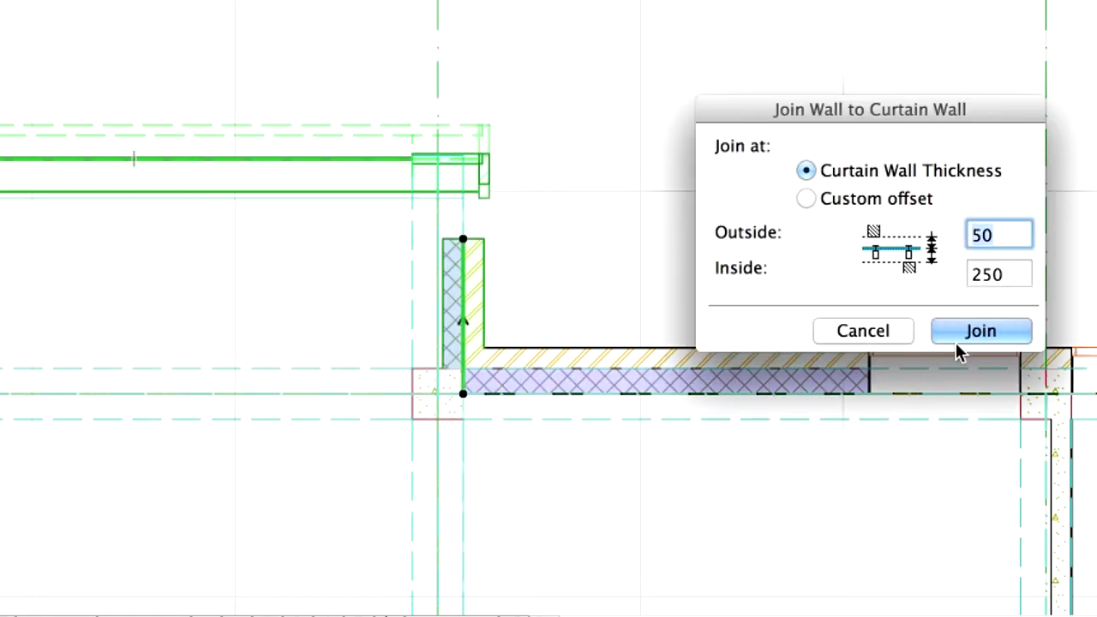
{"action": "left_click", "coordinate": [991, 330]}
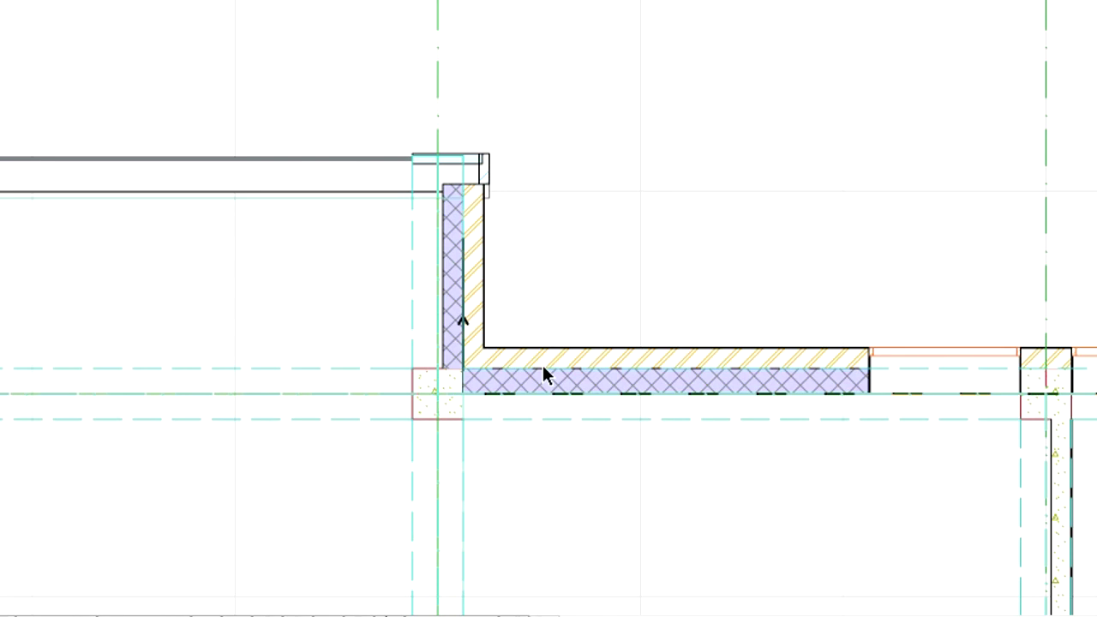
Unjoin the right-edge tower wall from CW-002 and stretch its lower end 1042 downward.
{"action": "left_click", "coordinate": [478, 591]}
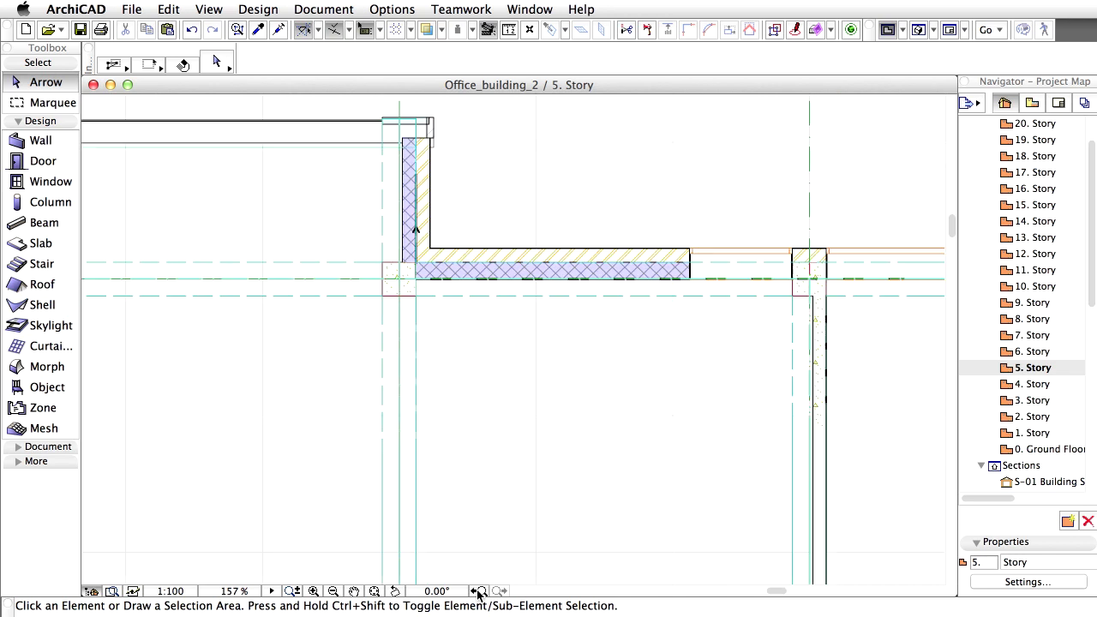
{"action": "left_click", "coordinate": [478, 592]}
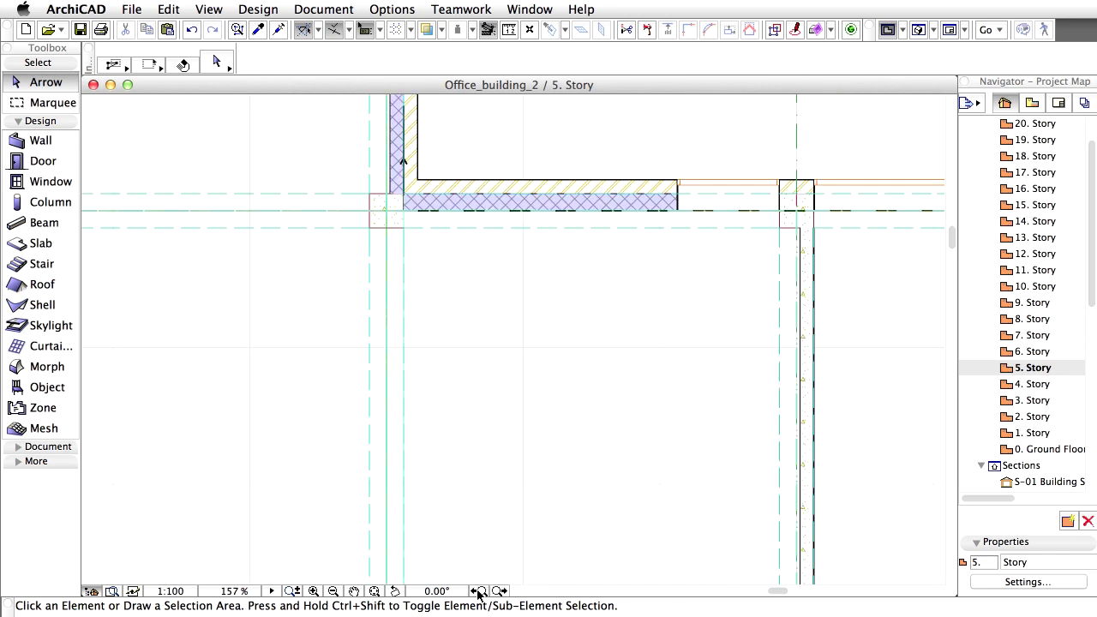
{"action": "left_click", "coordinate": [478, 591]}
{"action": "left_click", "coordinate": [479, 591]}
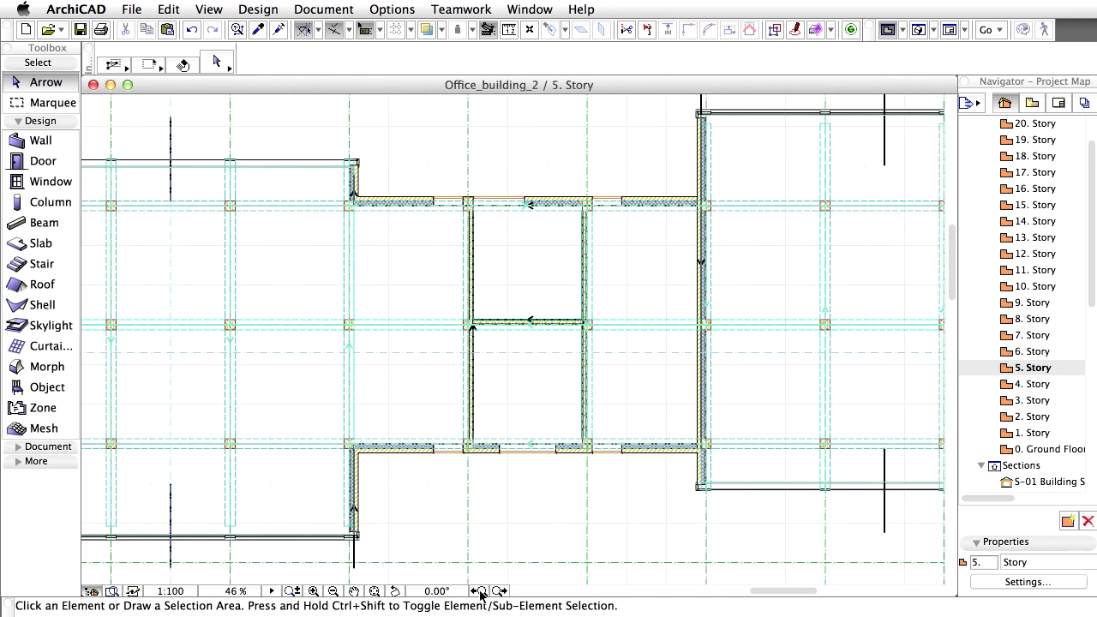
{"action": "left_click", "coordinate": [697, 399]}
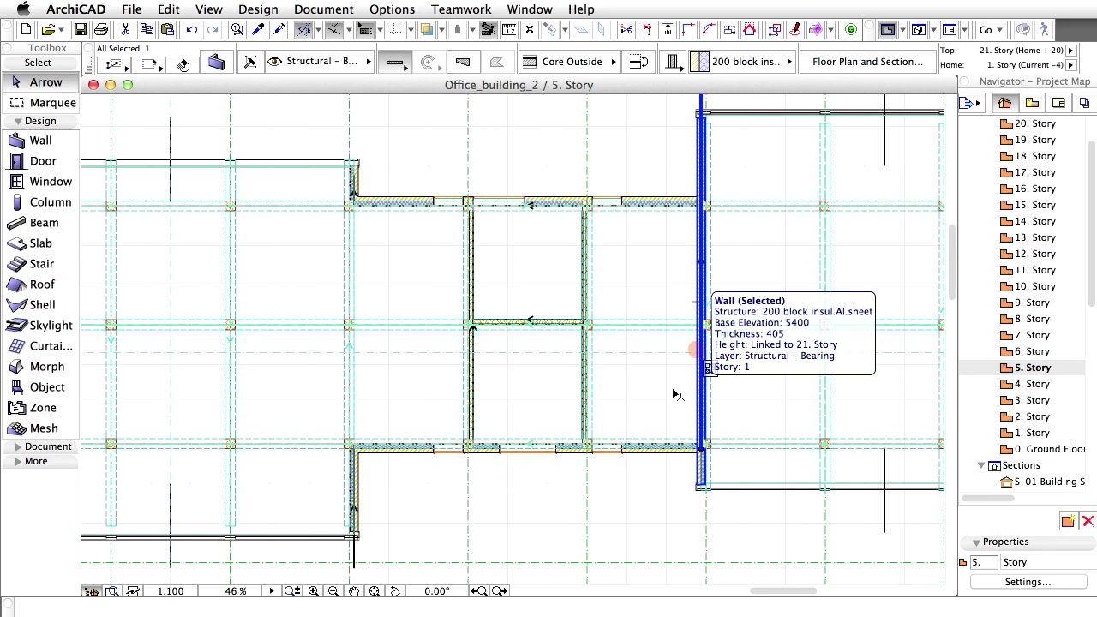
{"action": "middle_click_drag", "start_coordinate": [676, 392], "coordinate": [592, 417]}
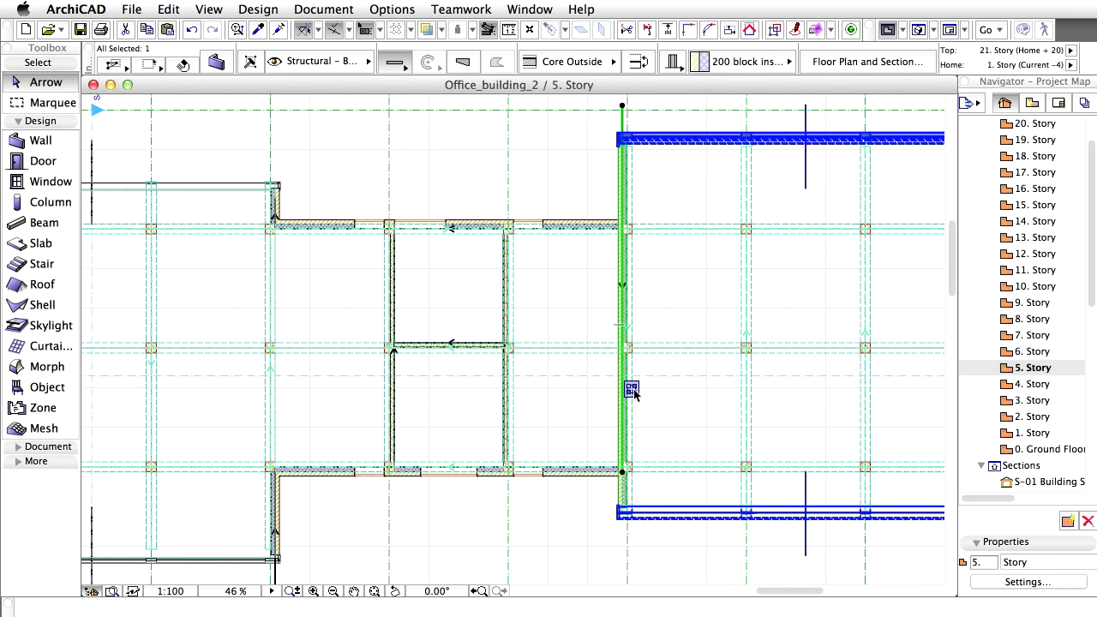
{"action": "mouse_move", "coordinate": [632, 393]}
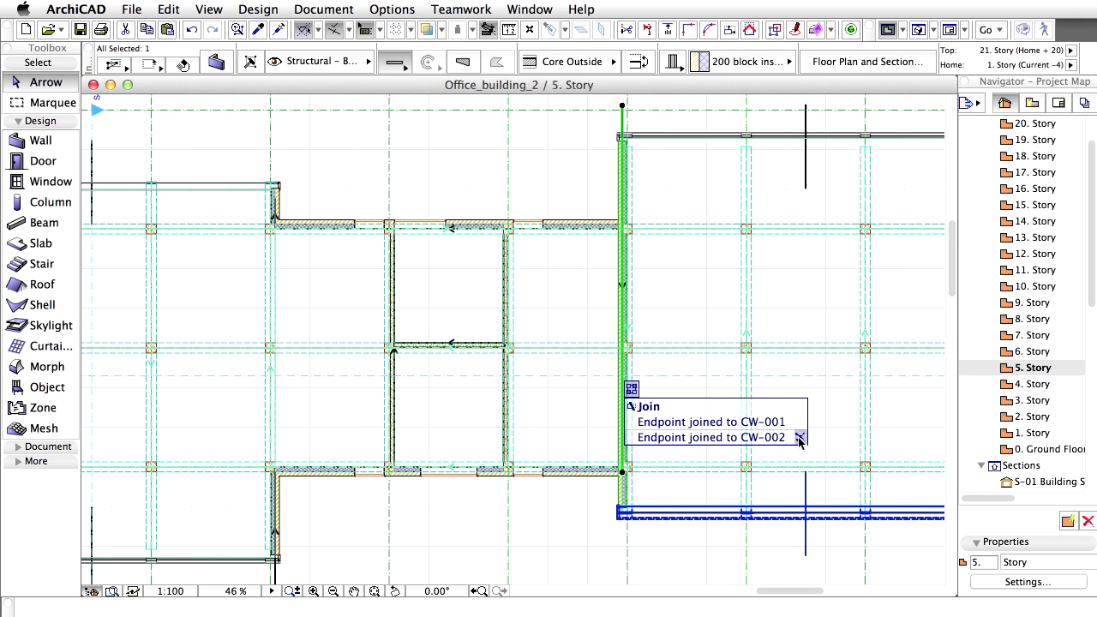
{"action": "left_click", "coordinate": [799, 438]}
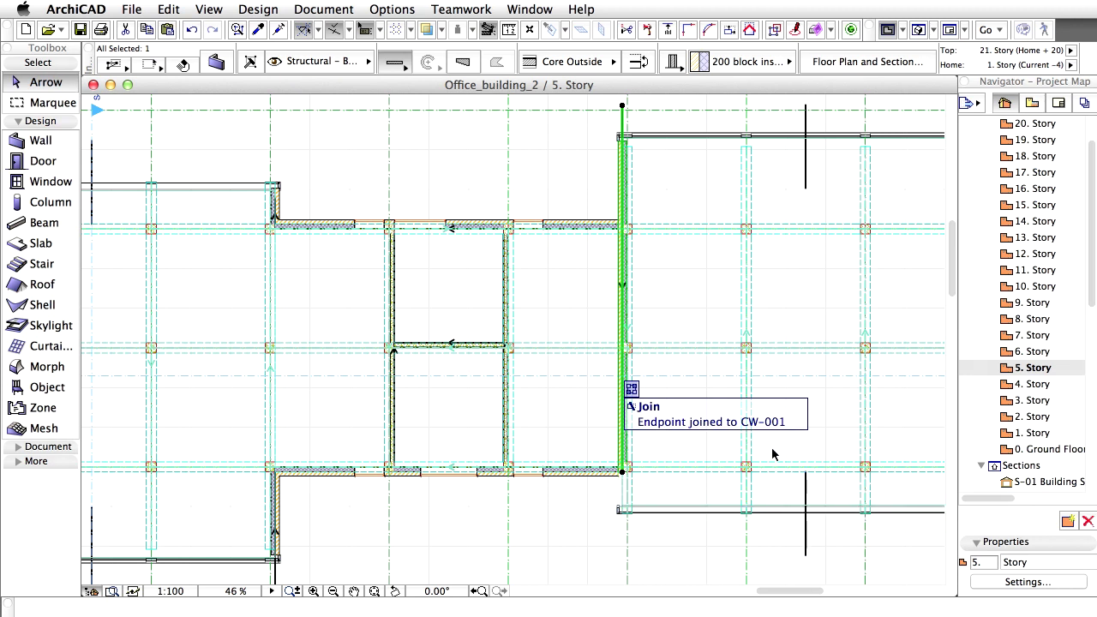
{"action": "left_click", "coordinate": [623, 472]}
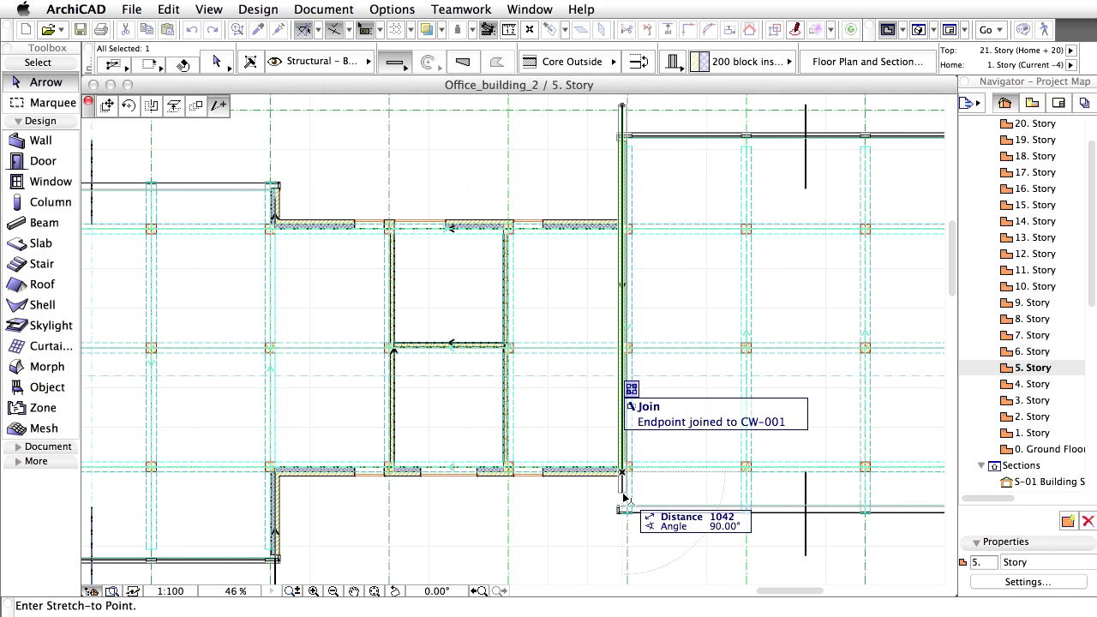
{"action": "left_click", "coordinate": [624, 497]}
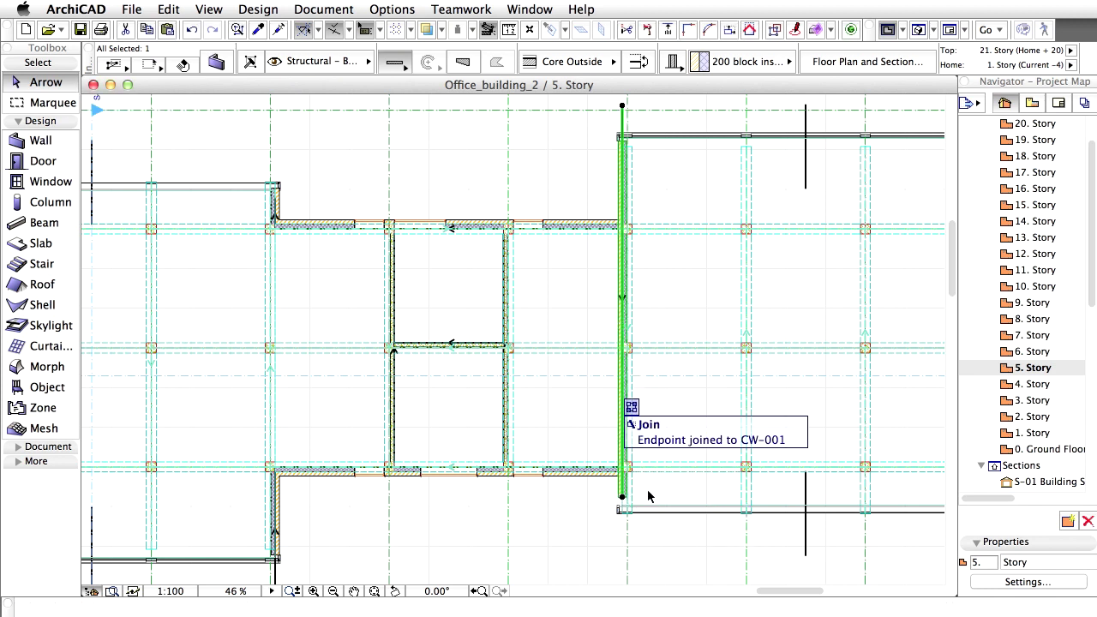
Split the vertical tower wall at the horizontal wall's edge, keeping the lower piece.
{"action": "left_click", "coordinate": [650, 32]}
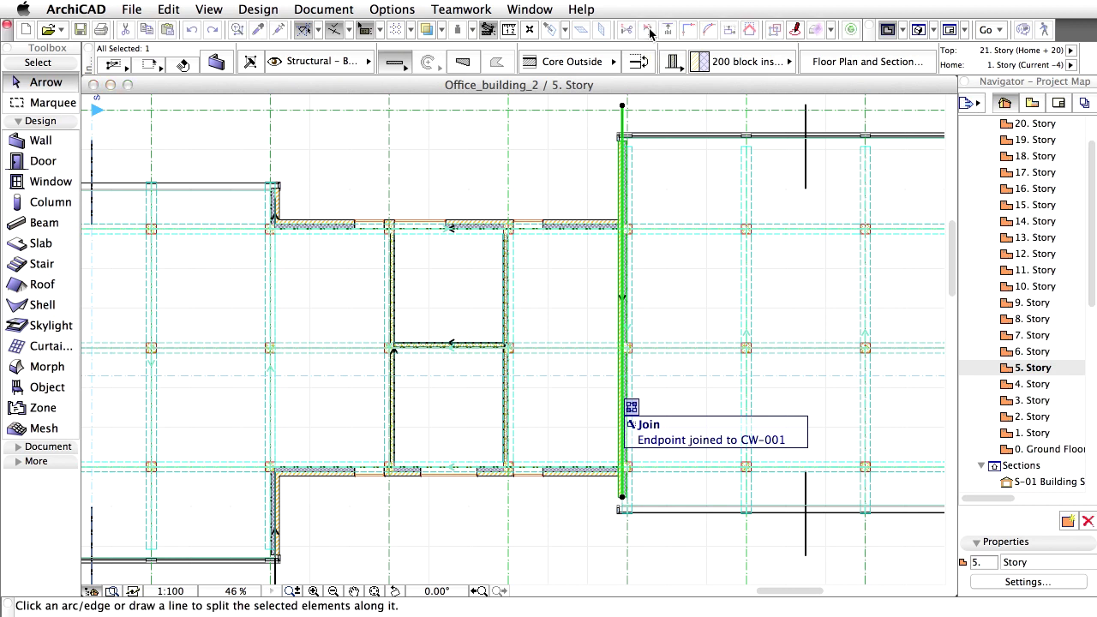
{"action": "scroll", "coordinate": [638, 346], "scroll_direction": "up", "scroll_amount": 10}
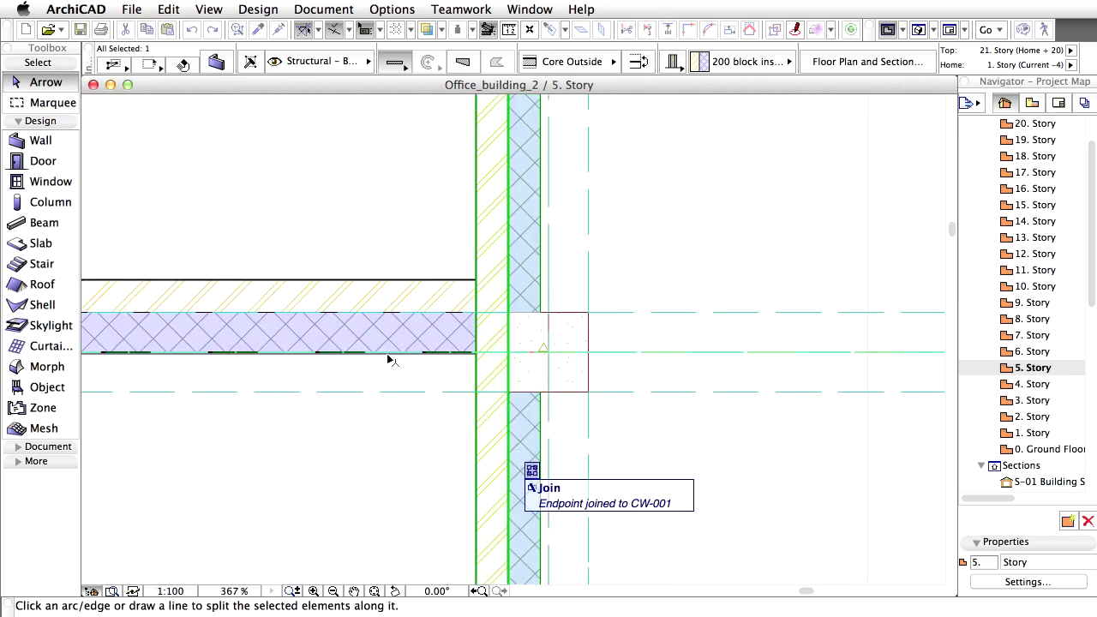
{"action": "left_click", "coordinate": [391, 354]}
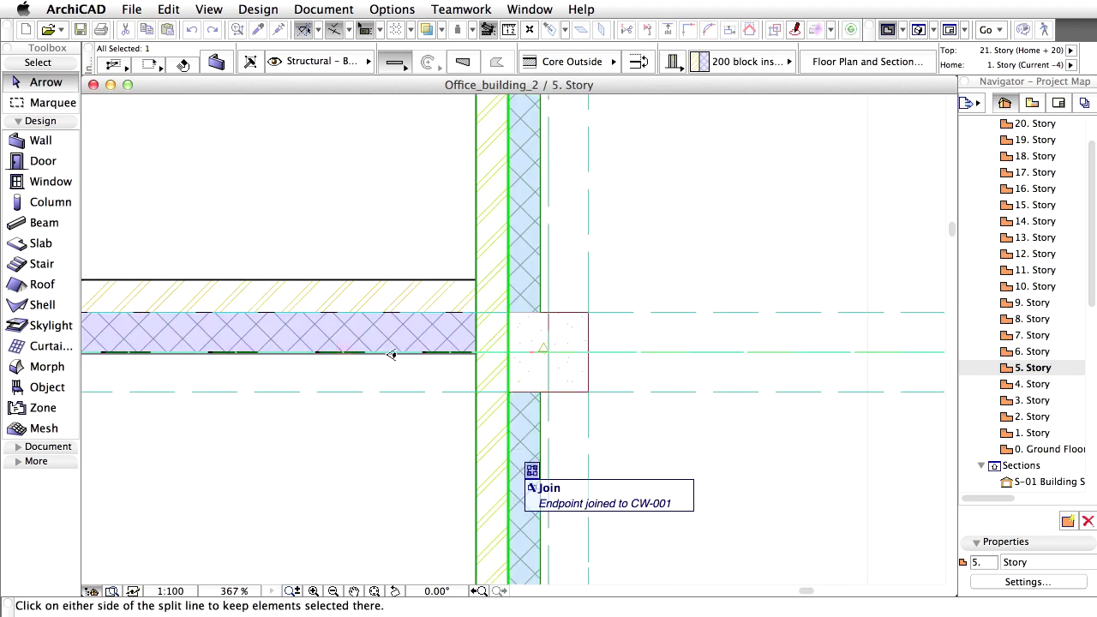
{"action": "left_click", "coordinate": [363, 499]}
Stretch the lower piece's end by 1508 so it ends at the horizontal wall junction.
{"action": "left_click", "coordinate": [509, 353]}
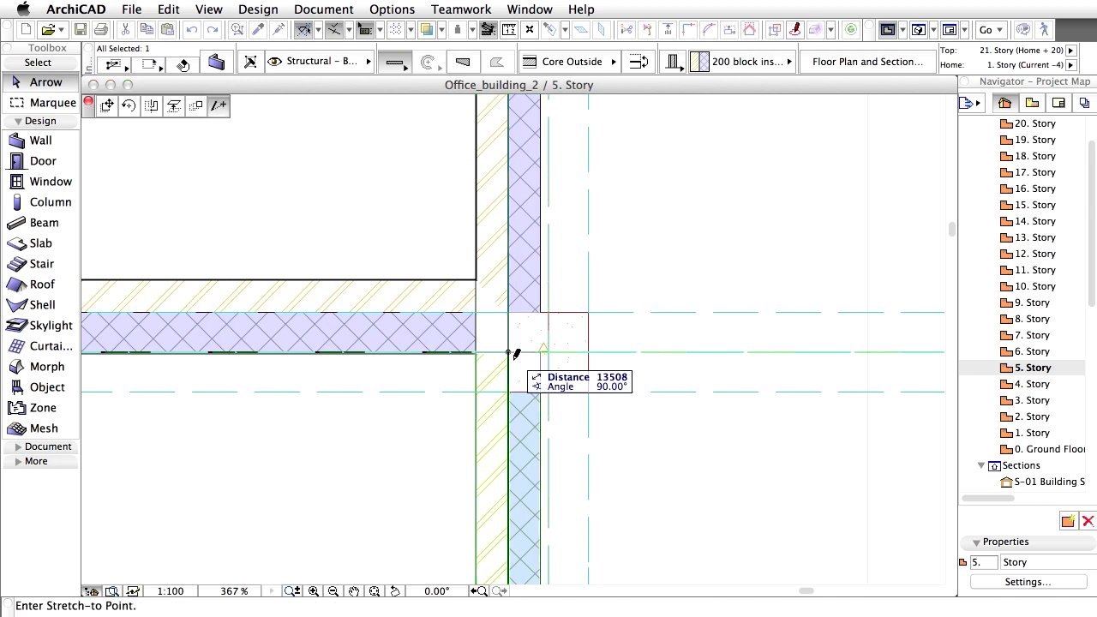
{"action": "scroll", "coordinate": [527, 478], "scroll_direction": "down", "scroll_amount": 3}
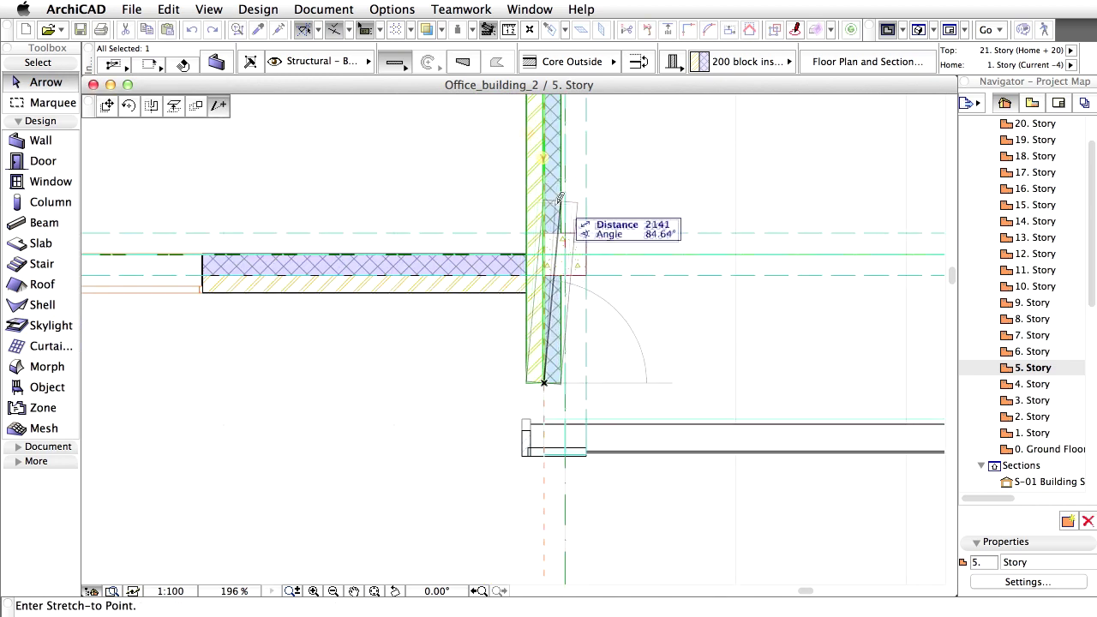
{"action": "left_click", "coordinate": [544, 251]}
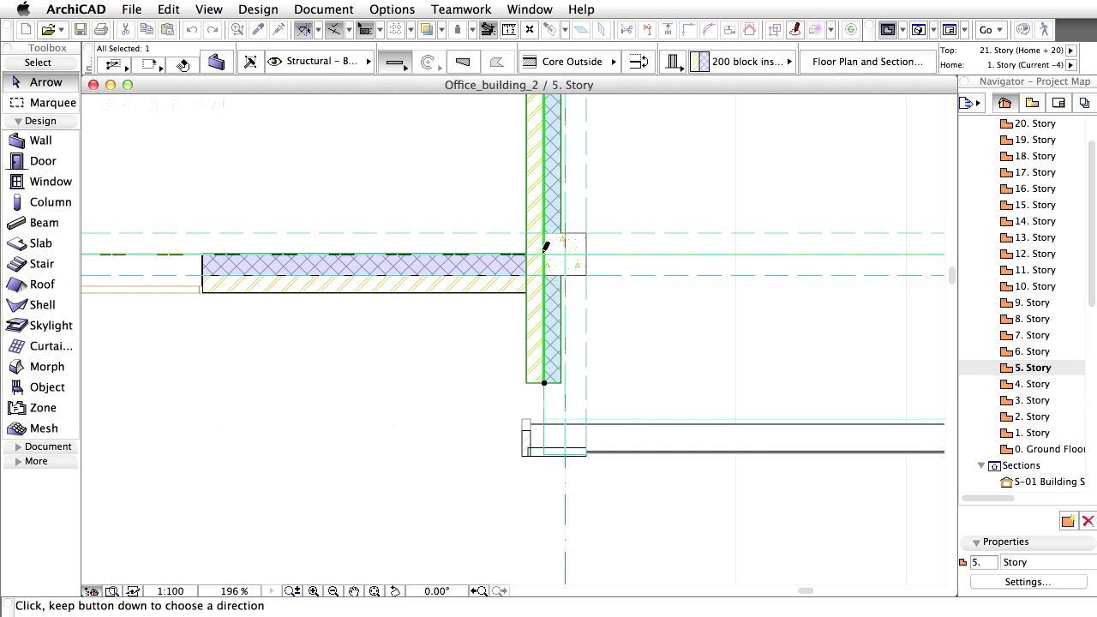
Join the short wall piece to the curtain wall below at Curtain Wall Thickness, then deselect.
{"action": "left_click", "coordinate": [645, 460], "text": "shift"}
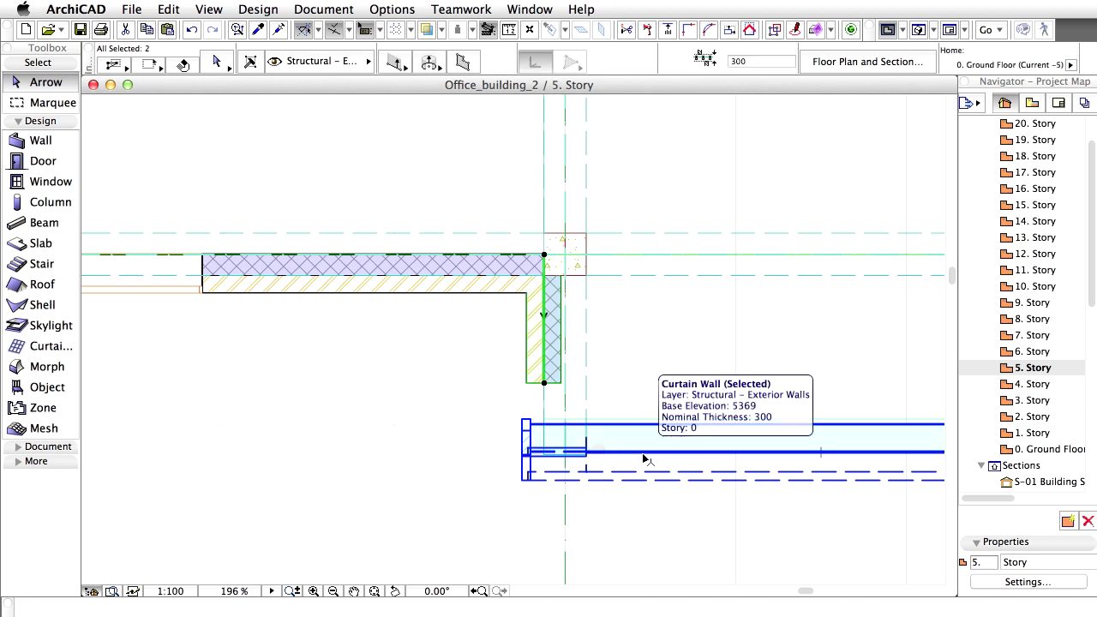
{"action": "right_click", "coordinate": [156, 126]}
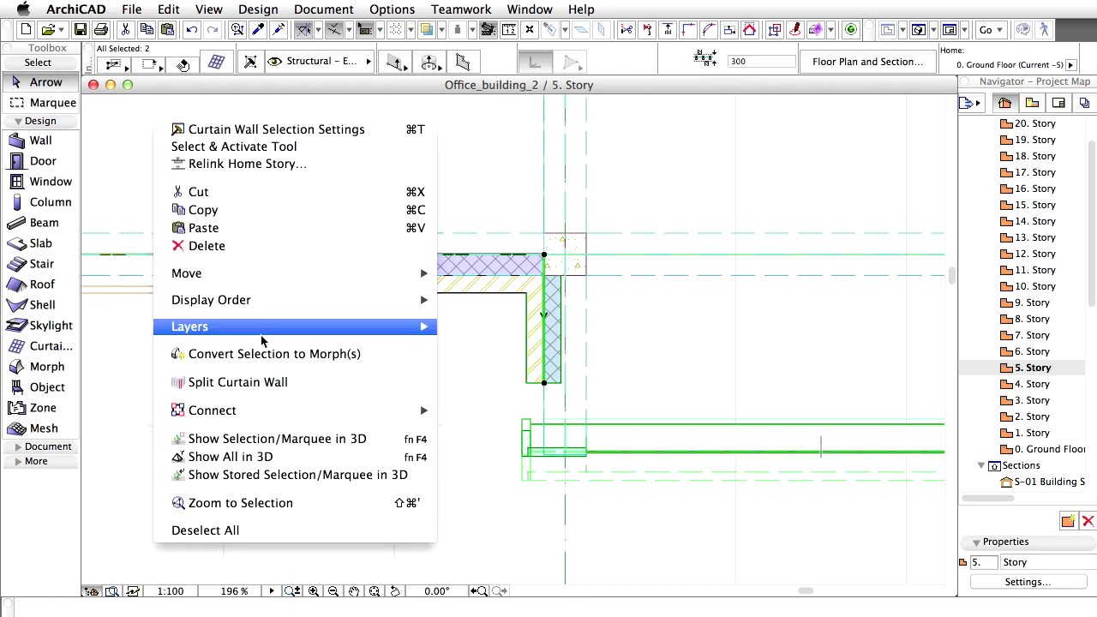
{"action": "mouse_move", "coordinate": [287, 413]}
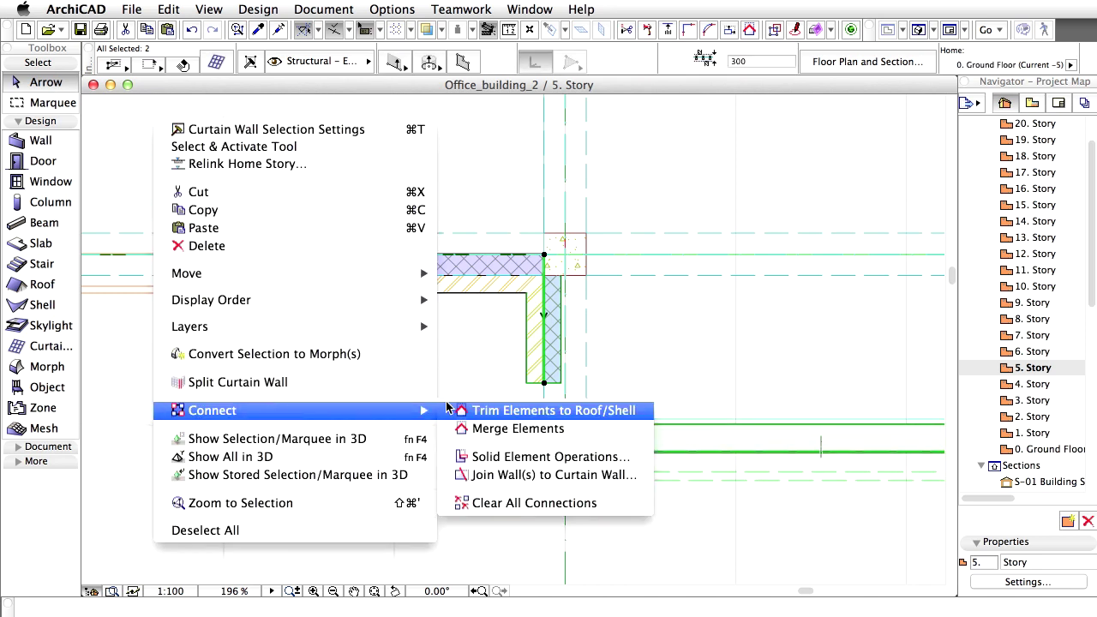
{"action": "left_click", "coordinate": [633, 477]}
{"action": "left_click", "coordinate": [793, 393]}
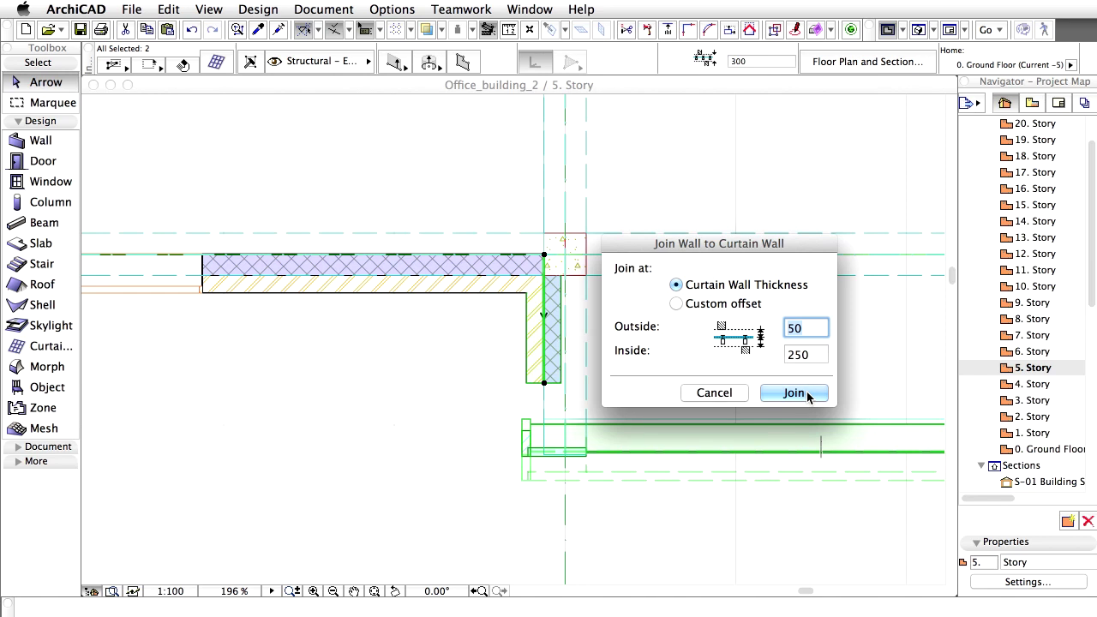
{"action": "left_click", "coordinate": [399, 334]}
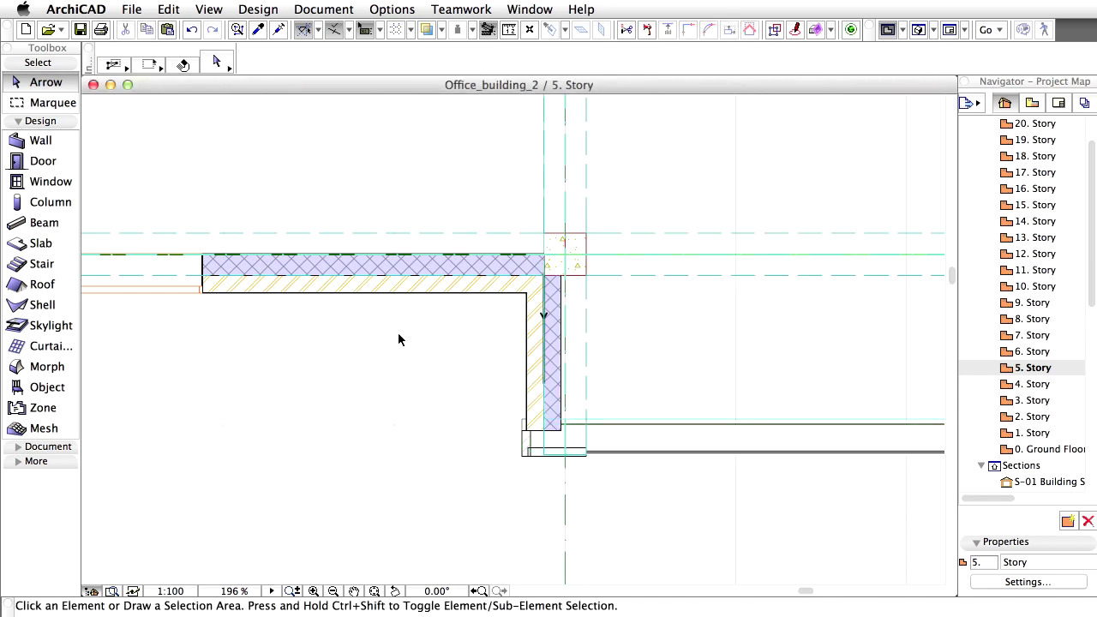
Turn off Walls & Beams Reference Lines and show the whole tower in 3D.
{"action": "left_click", "coordinate": [480, 592]}
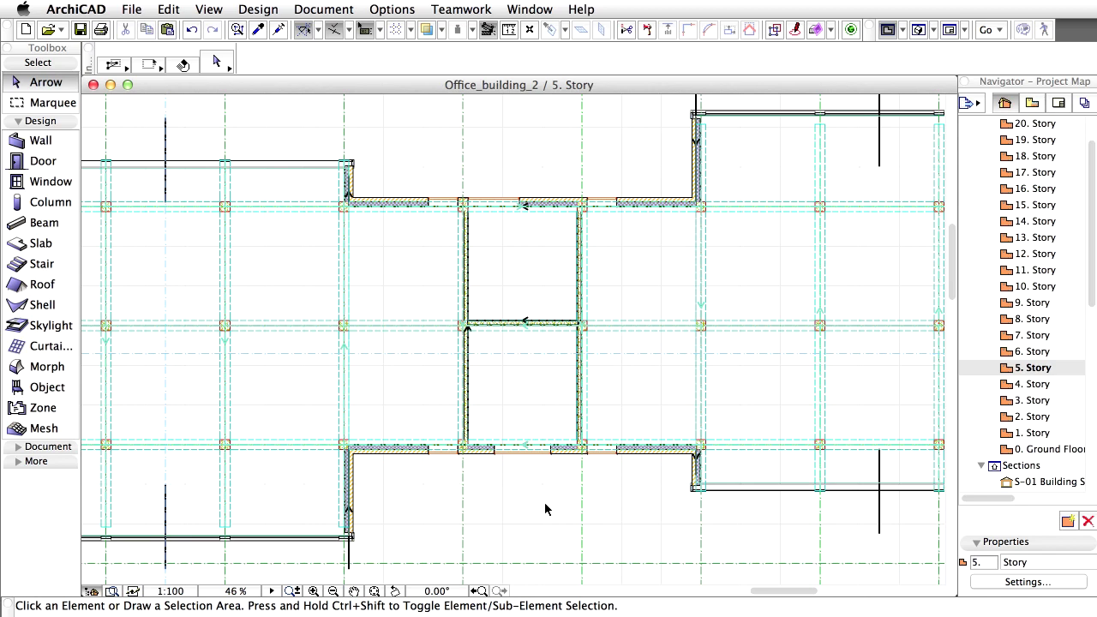
{"action": "left_click", "coordinate": [209, 8]}
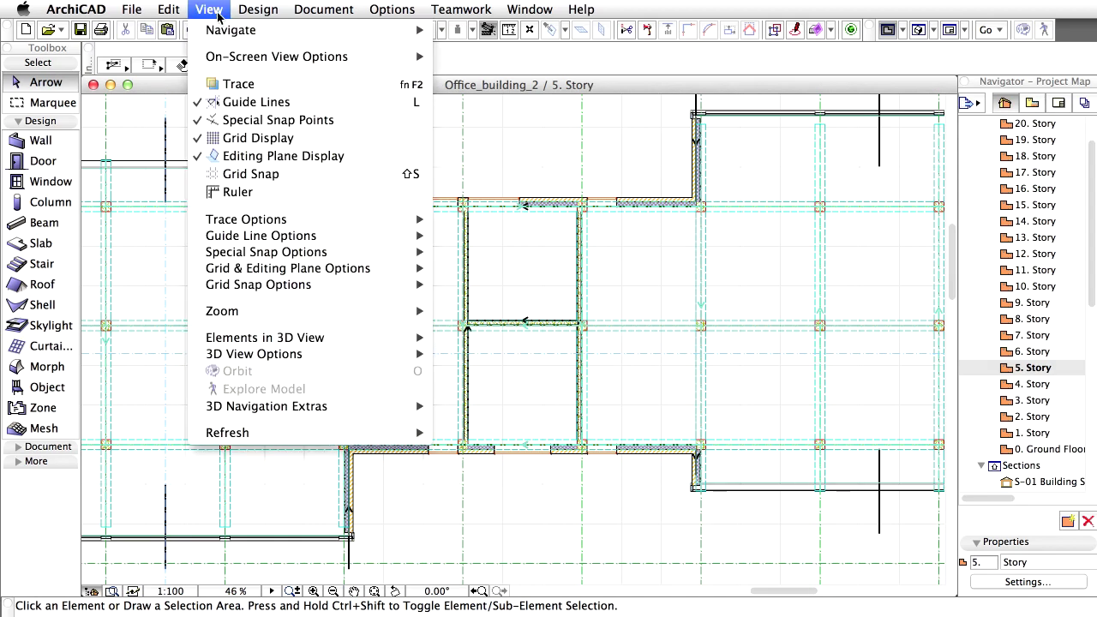
{"action": "mouse_move", "coordinate": [221, 57]}
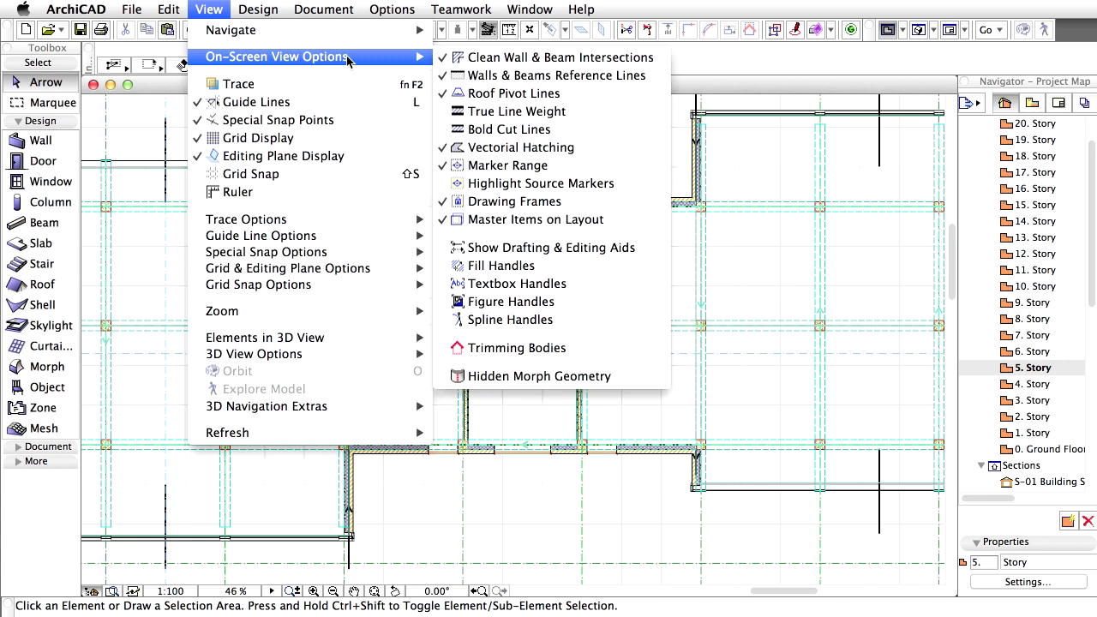
{"action": "left_click", "coordinate": [557, 76]}
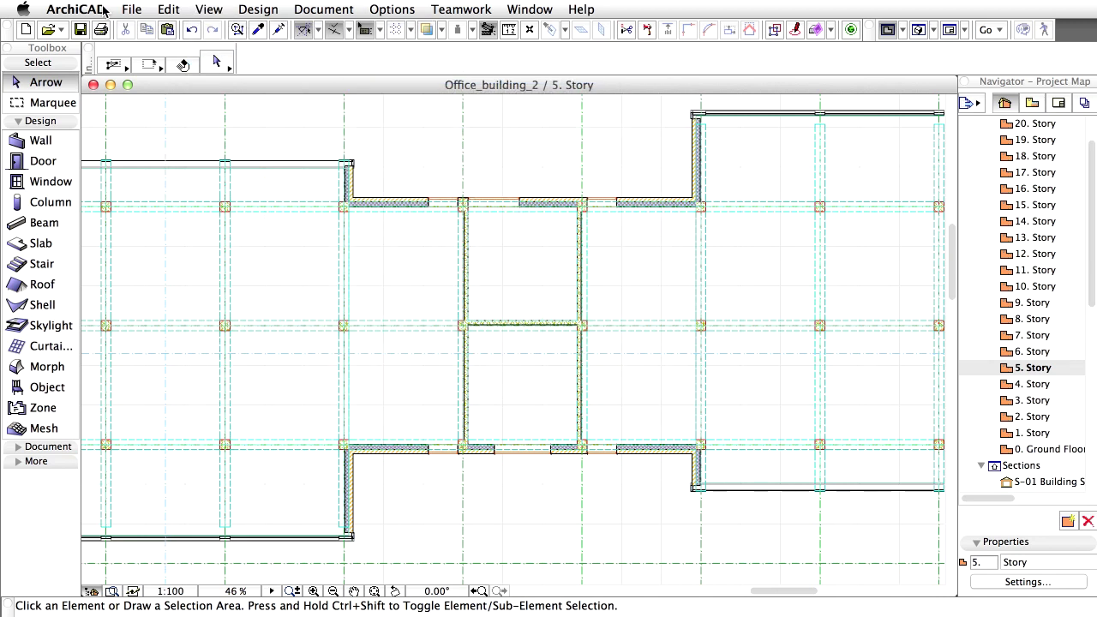
{"action": "left_click", "coordinate": [919, 30]}
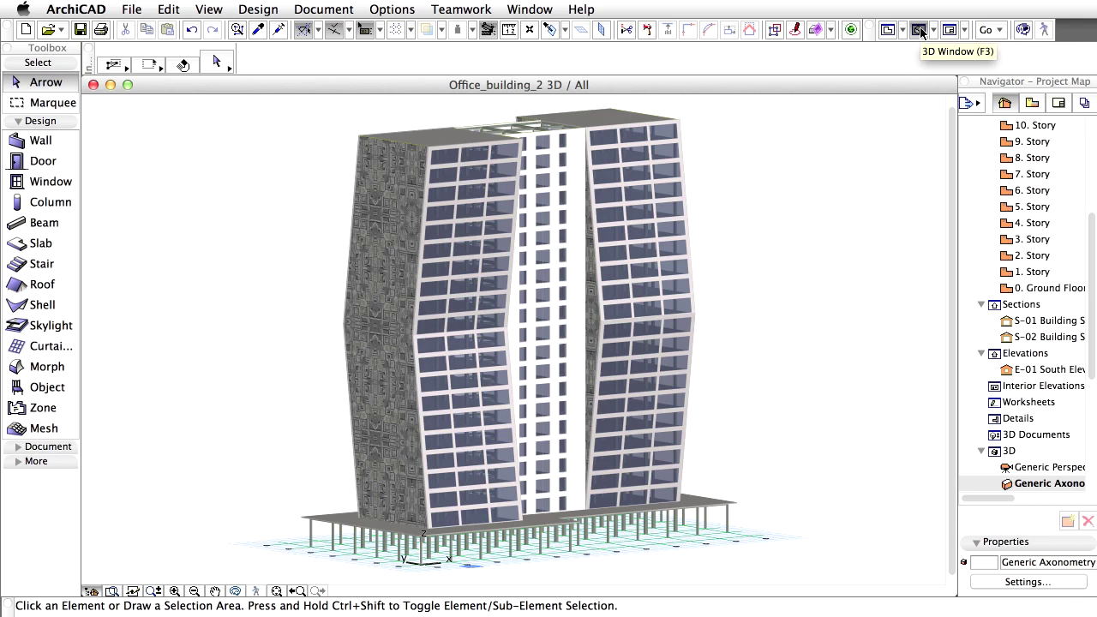
Switch back to the 5. Story floor plan and save Office_building_2.
{"action": "left_click", "coordinate": [888, 32]}
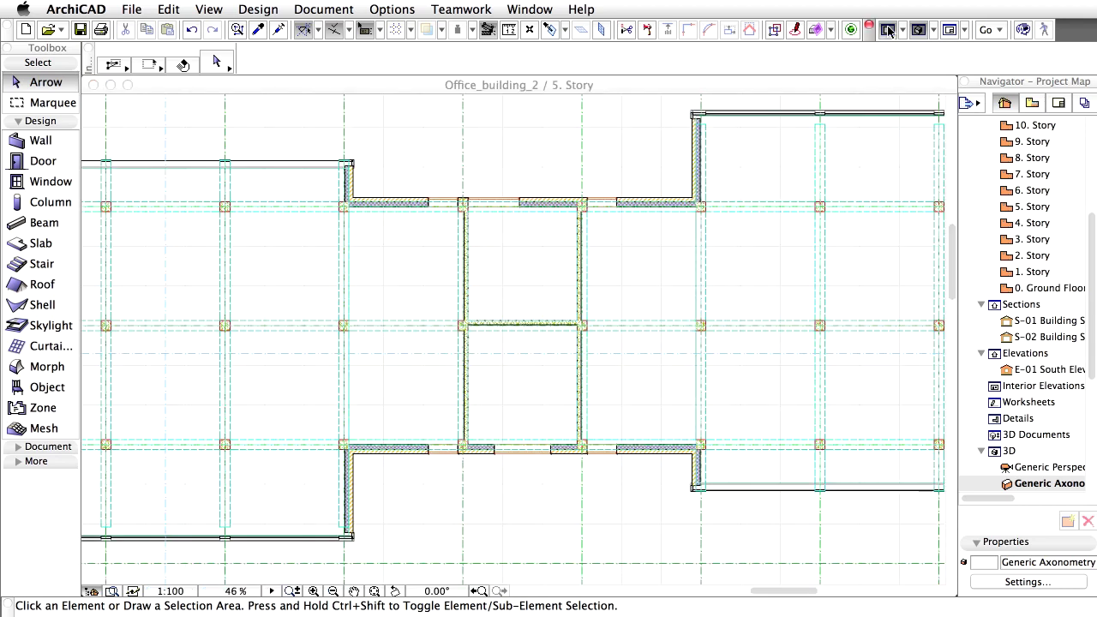
{"action": "left_click", "coordinate": [131, 9]}
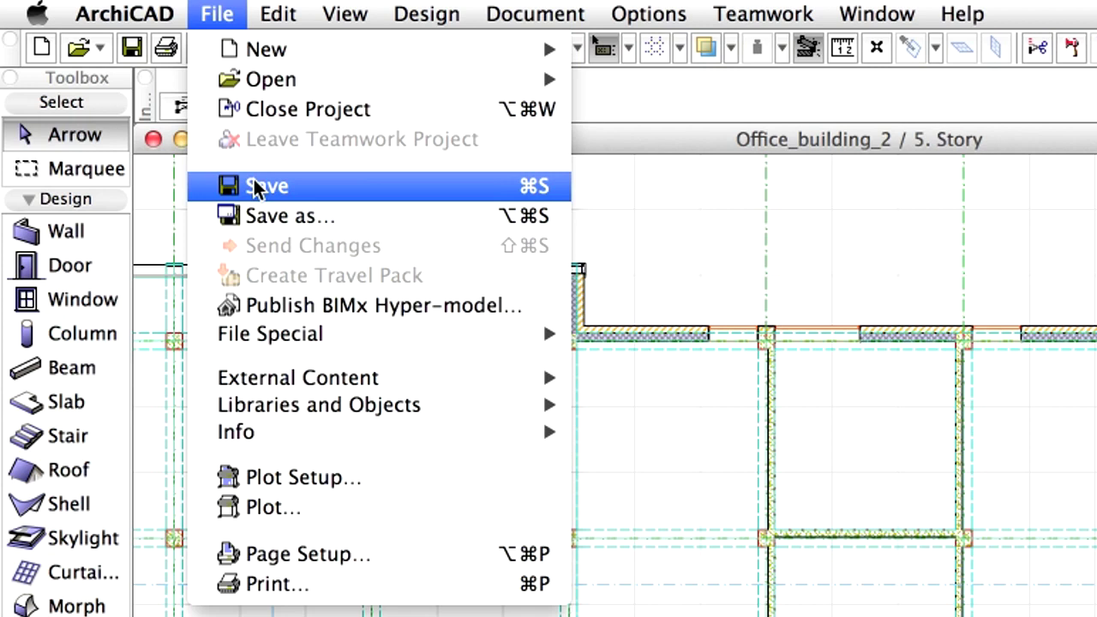
{"action": "left_click", "coordinate": [257, 187]}
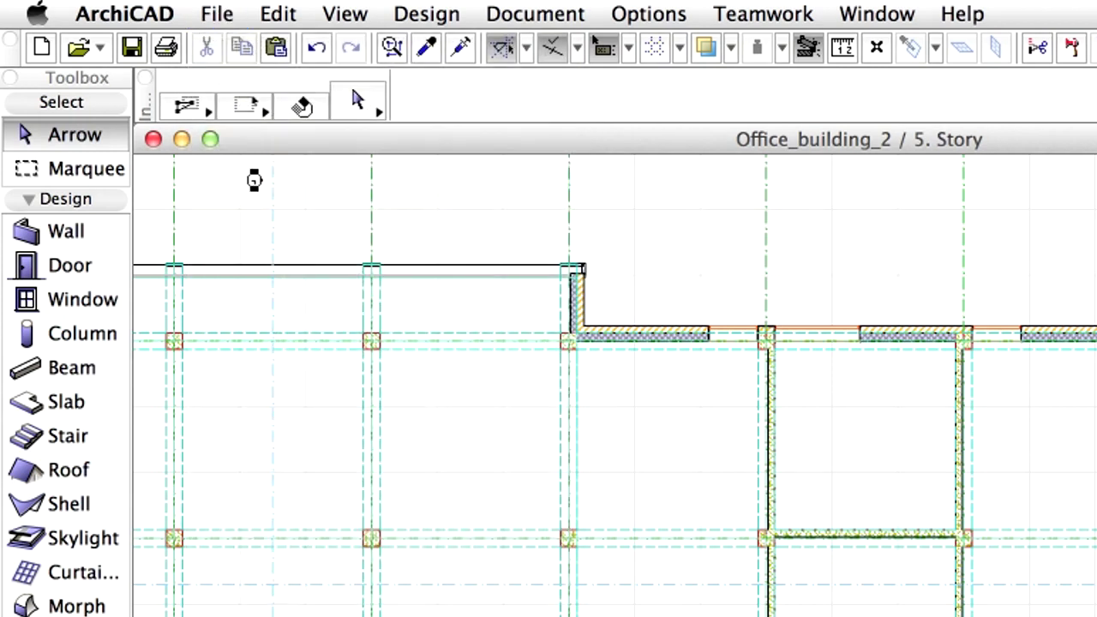